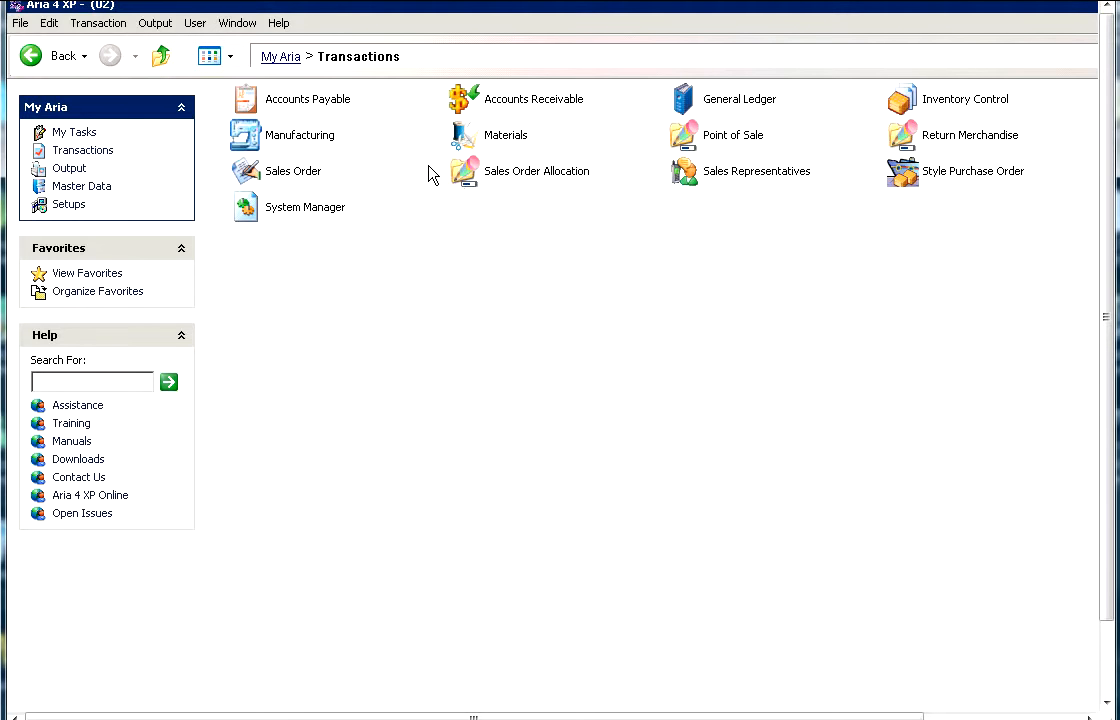
# Step: Open Automatic Allocation from the Sales Order Allocation transactions and choose Both for Separates/Coordinate
pyautogui.doubleClick(462, 172)
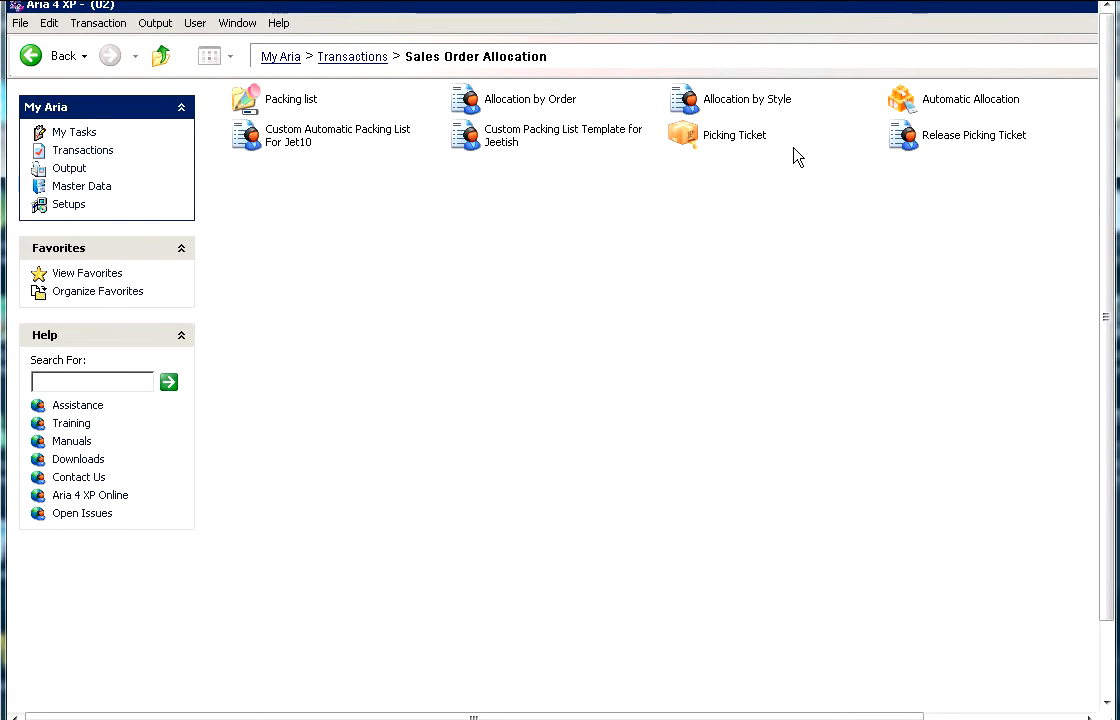
pyautogui.click(897, 101)
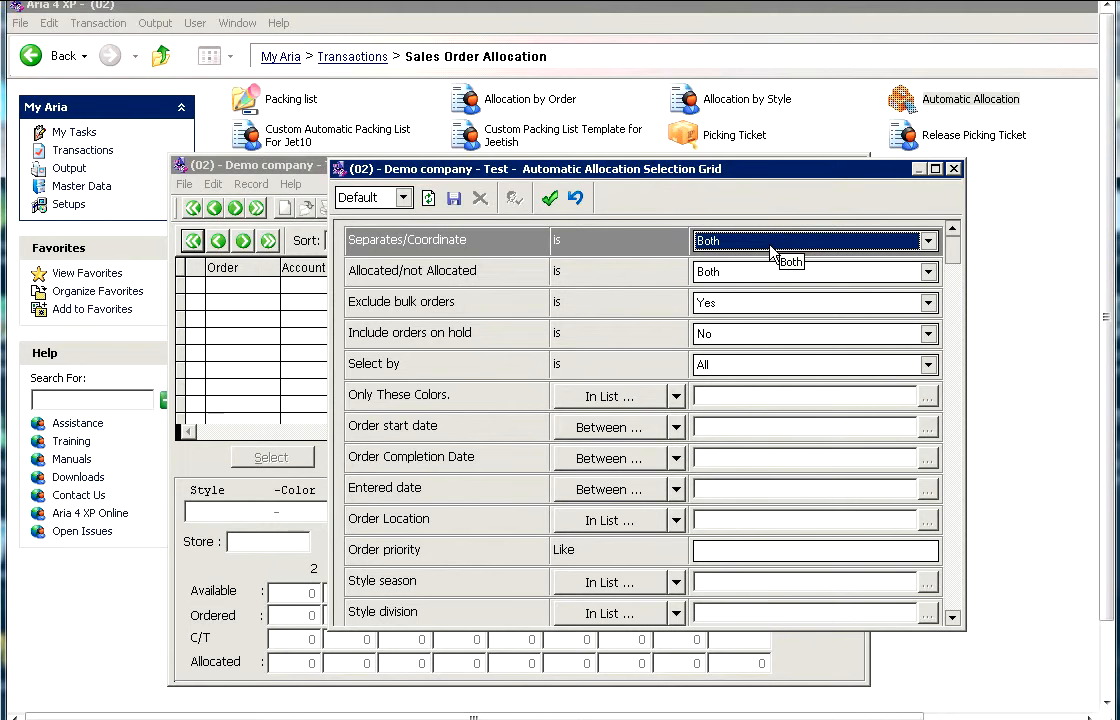
pyautogui.click(767, 251)
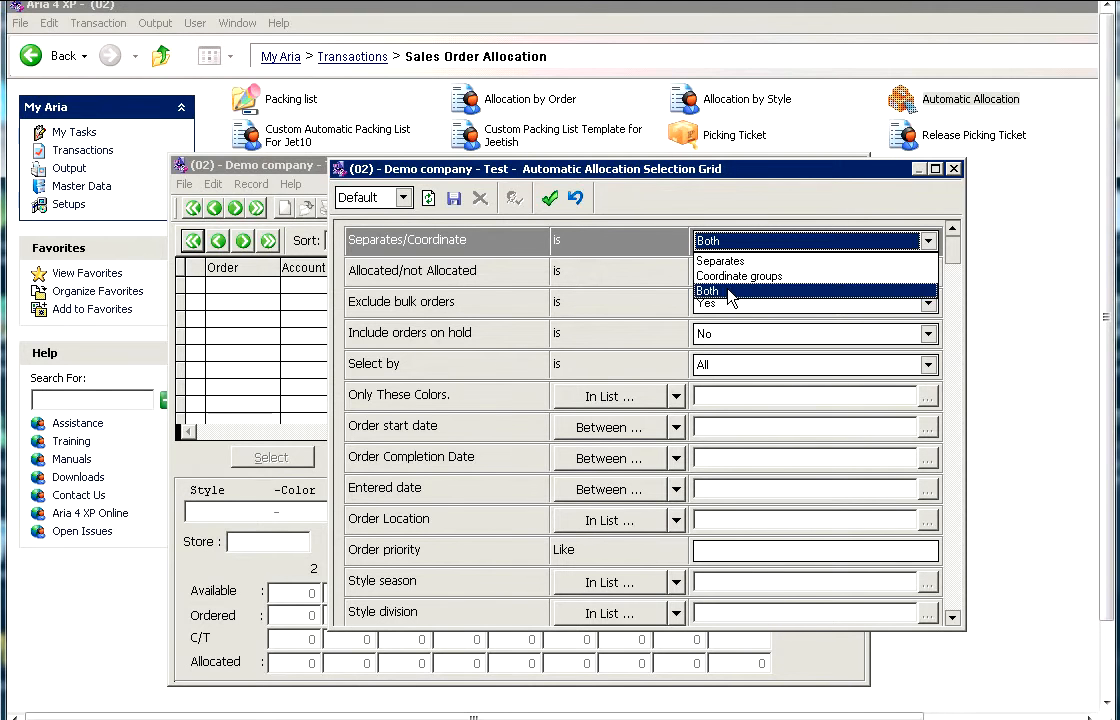
pyautogui.click(729, 290)
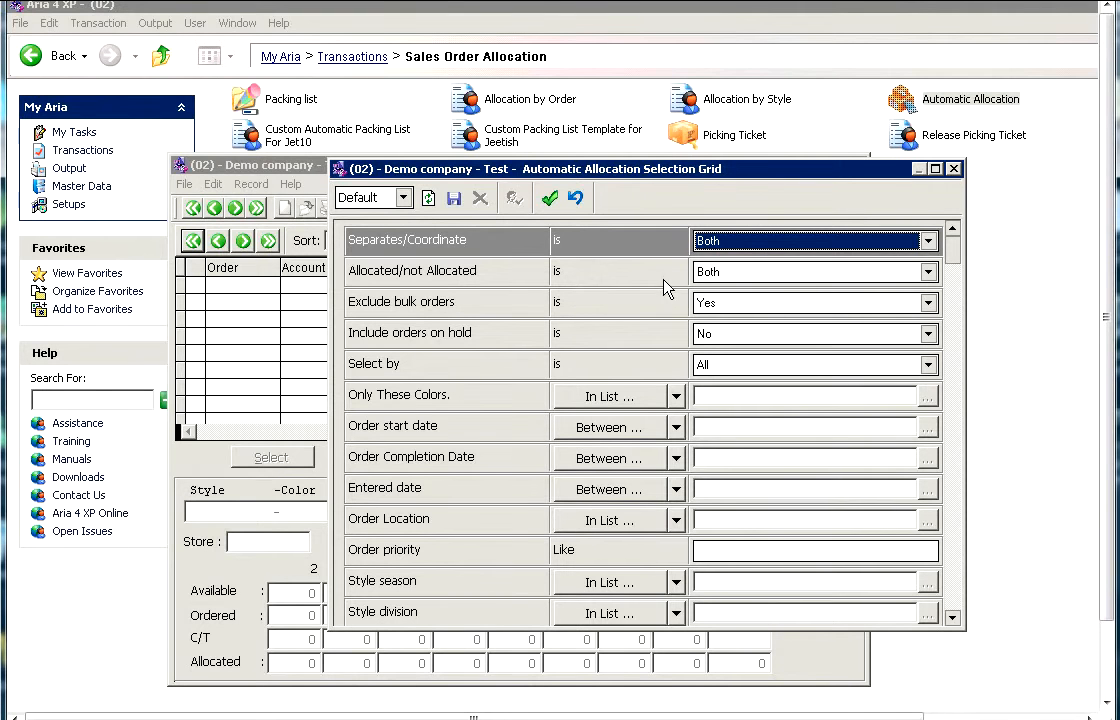
# Step: Choose Both for the Allocated/not Allocated criterion in the selection grid
pyautogui.click(714, 280)
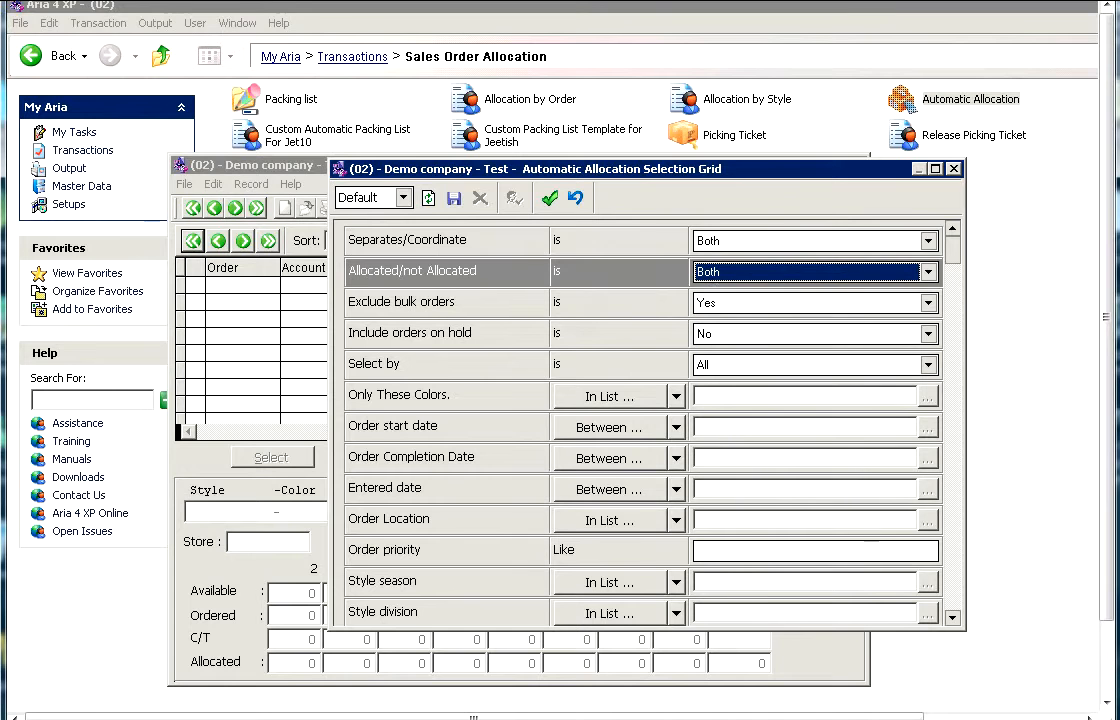
pyautogui.click(713, 287)
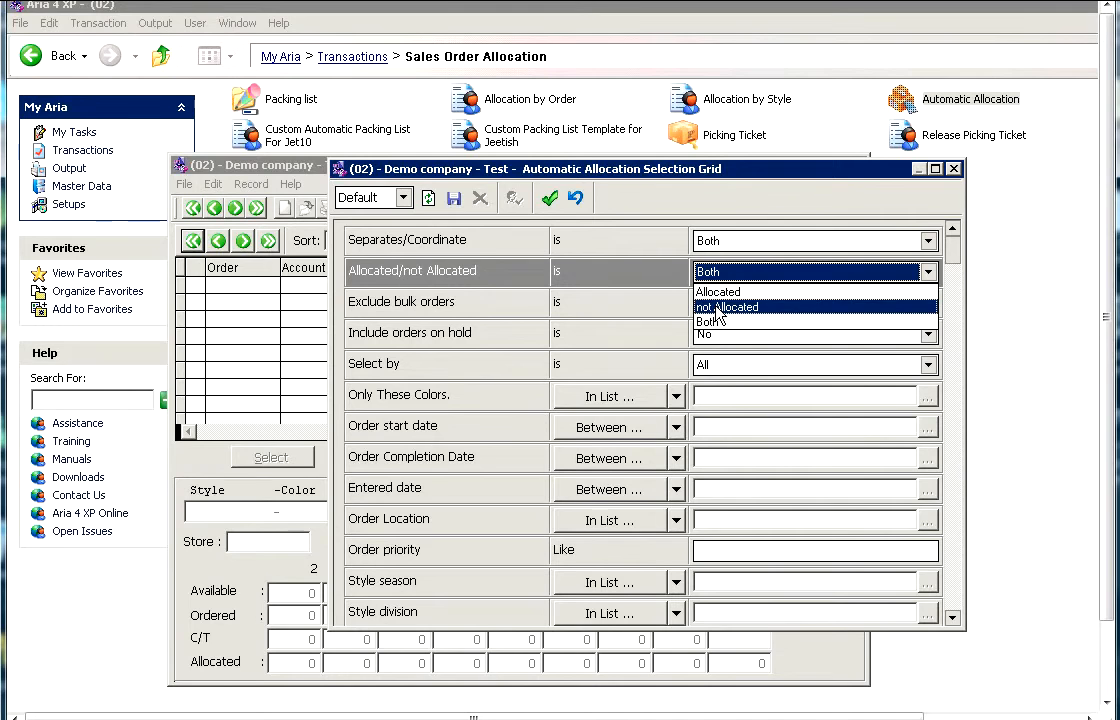
pyautogui.click(708, 320)
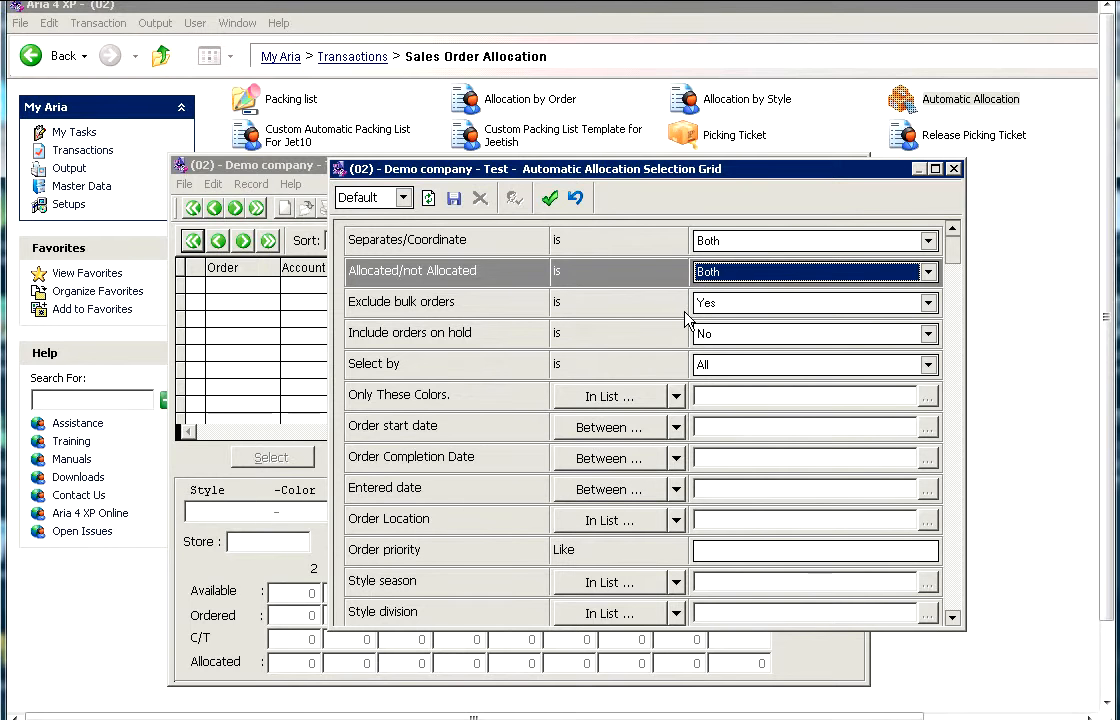
# Step: Keep Exclude bulk orders at Yes and choose No for Include orders on hold
pyautogui.click(725, 307)
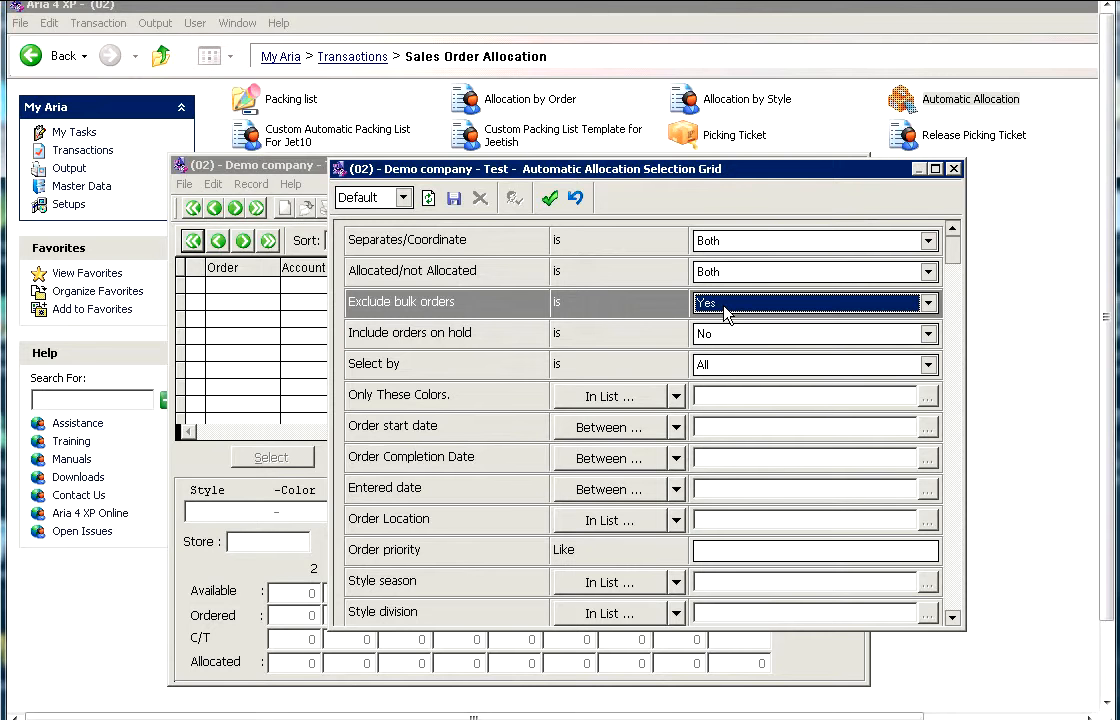
pyautogui.press('Down')
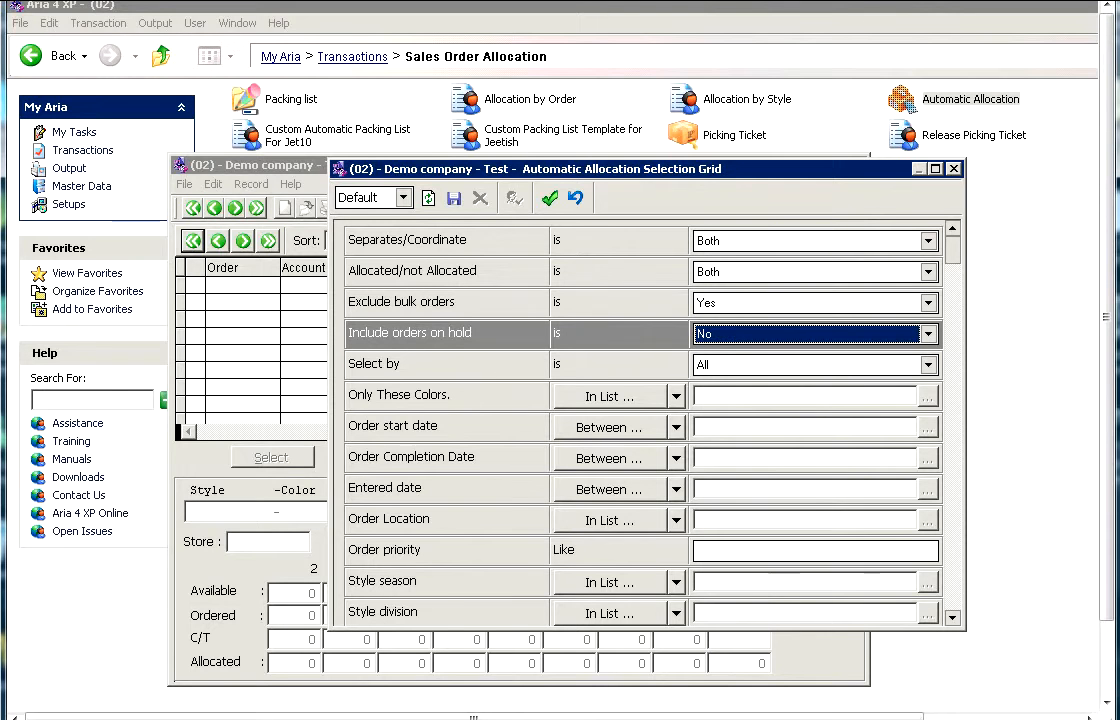
pyautogui.click(720, 338)
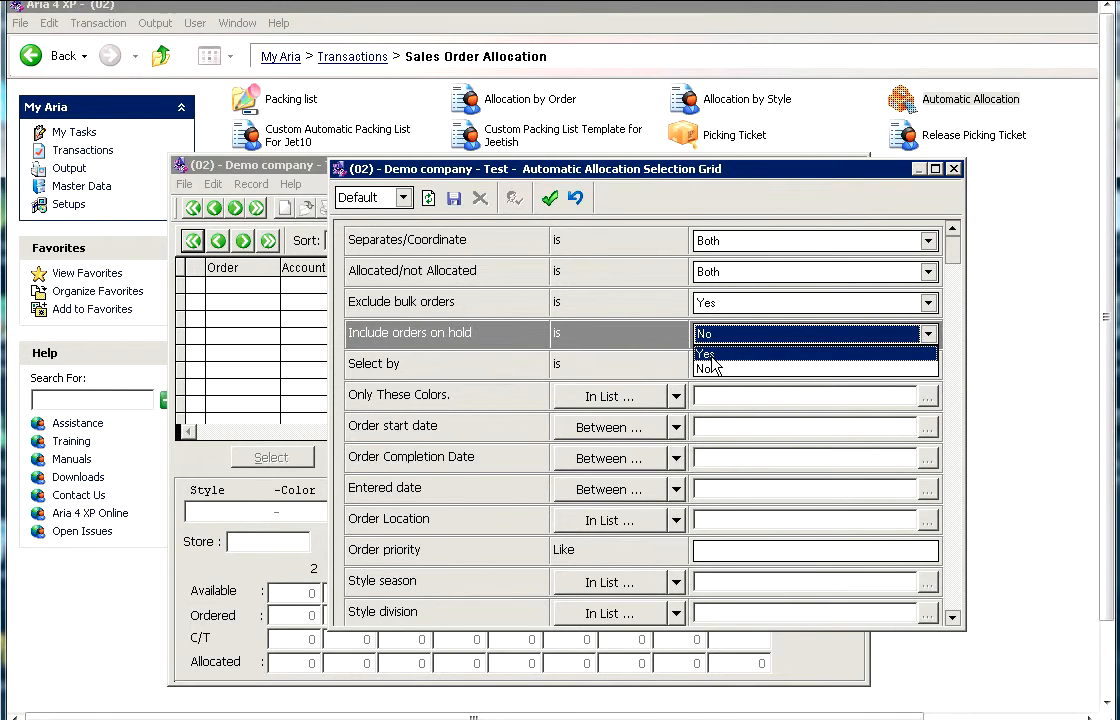
pyautogui.click(710, 369)
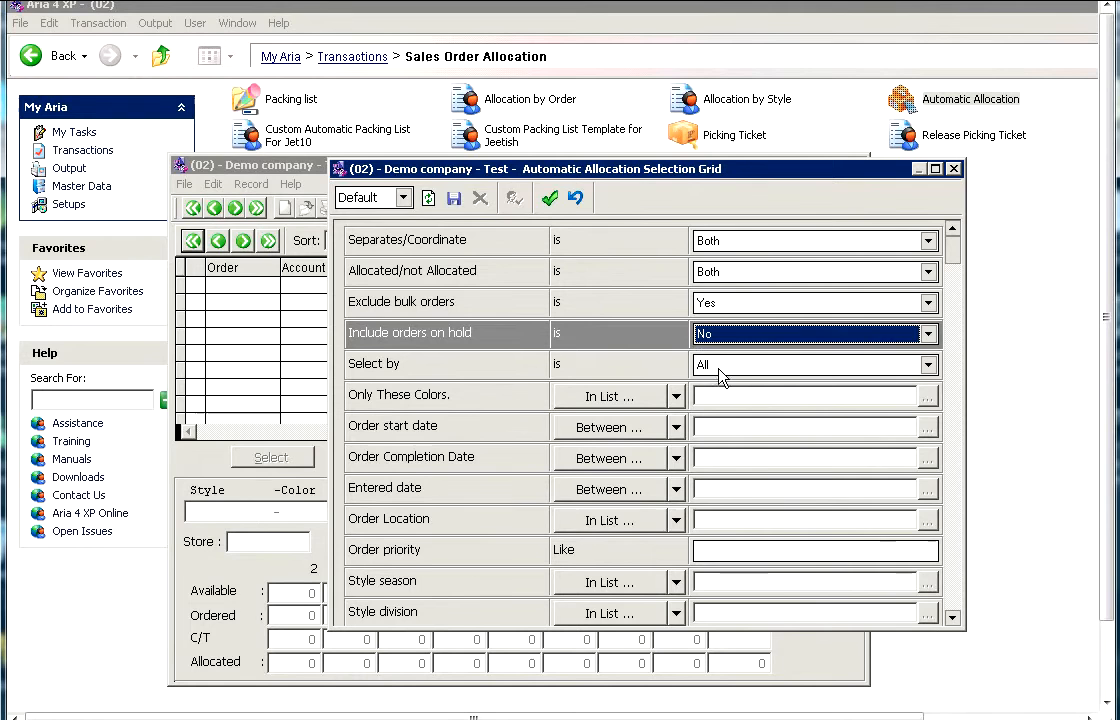
# Step: Set the Select by criterion to Style
pyautogui.click(710, 370)
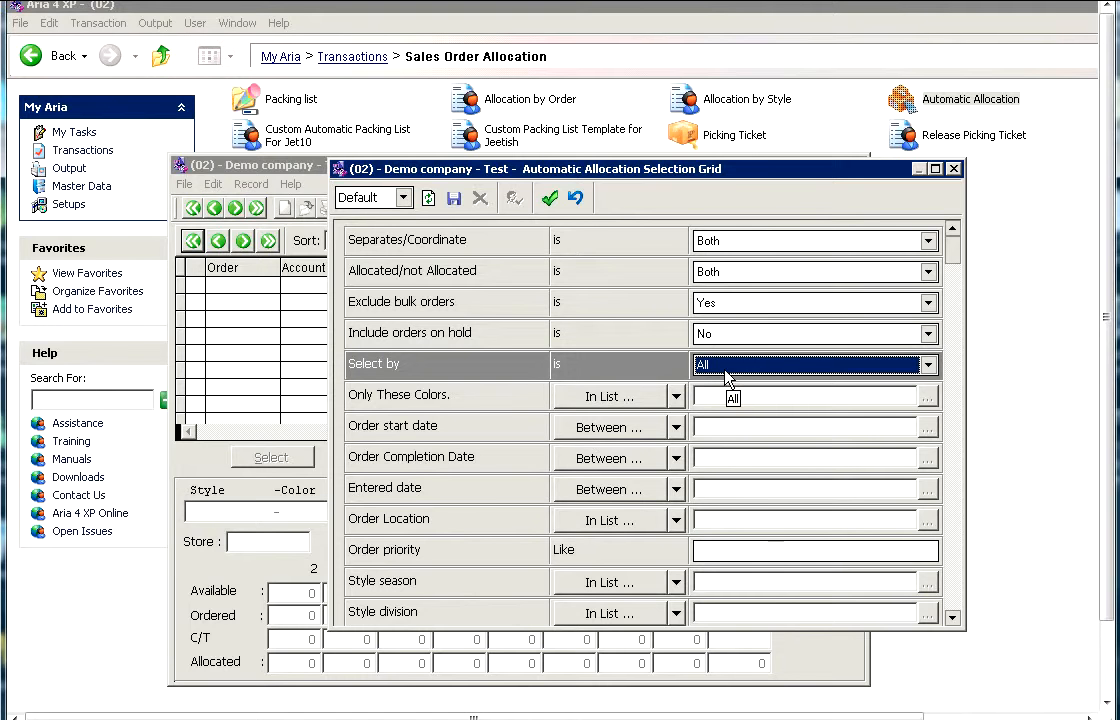
pyautogui.click(725, 371)
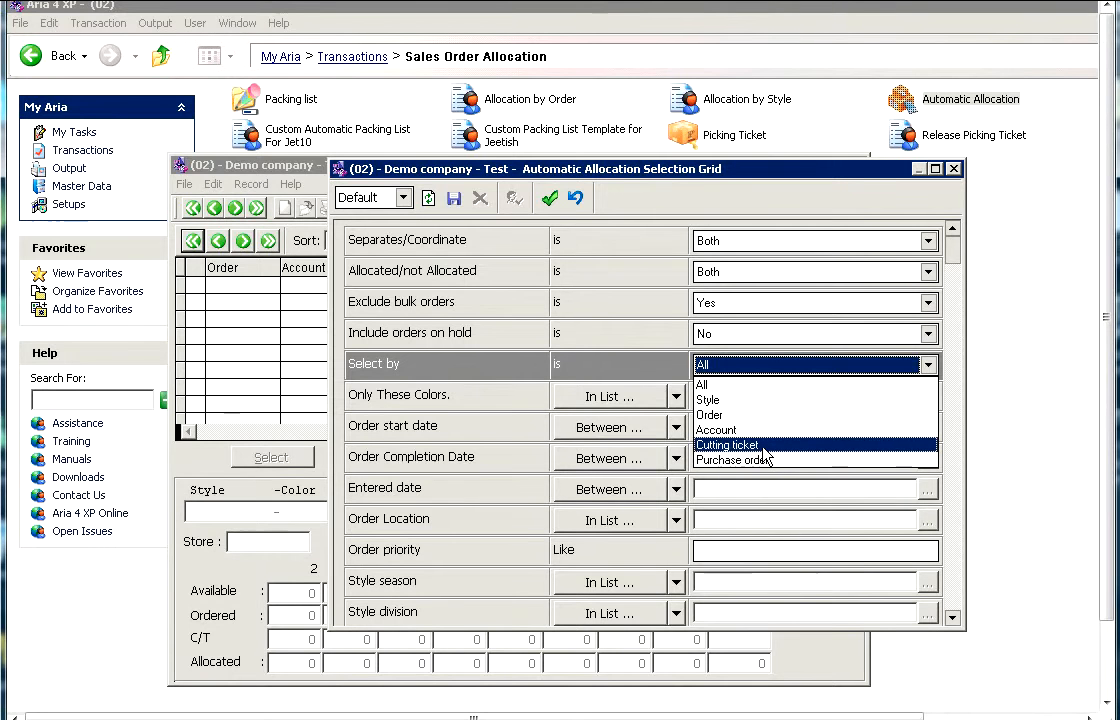
pyautogui.click(735, 400)
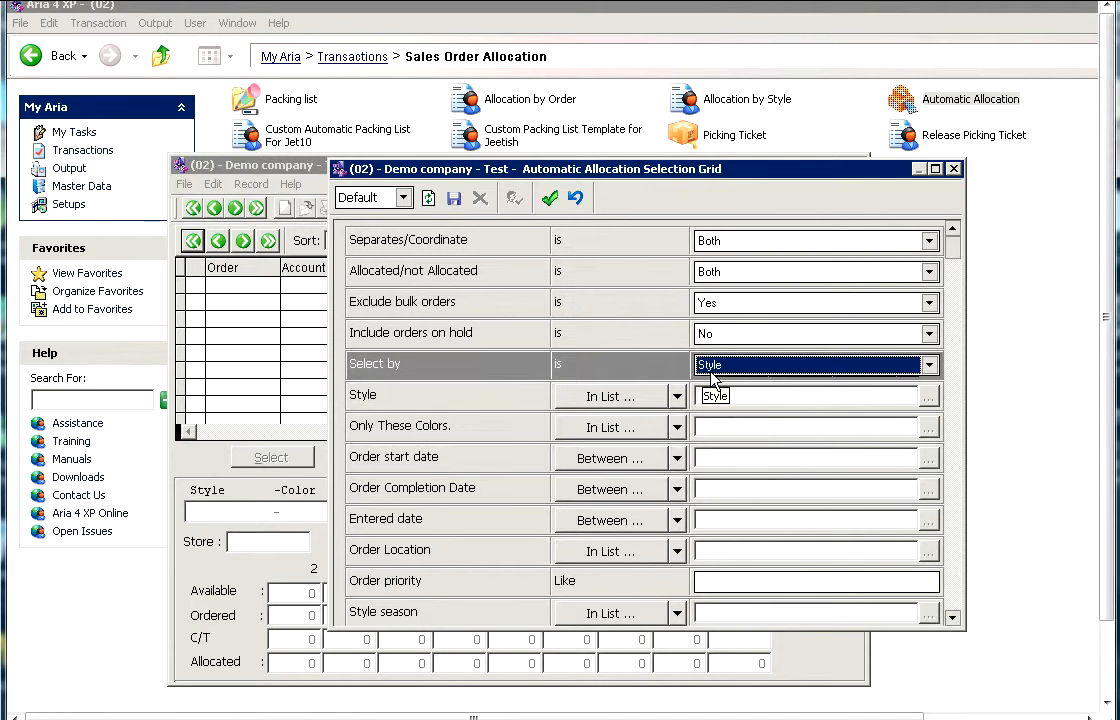
# Step: Restrict the Style criterion to the LONG GOWN style 12345 from the style list
pyautogui.click(660, 400)
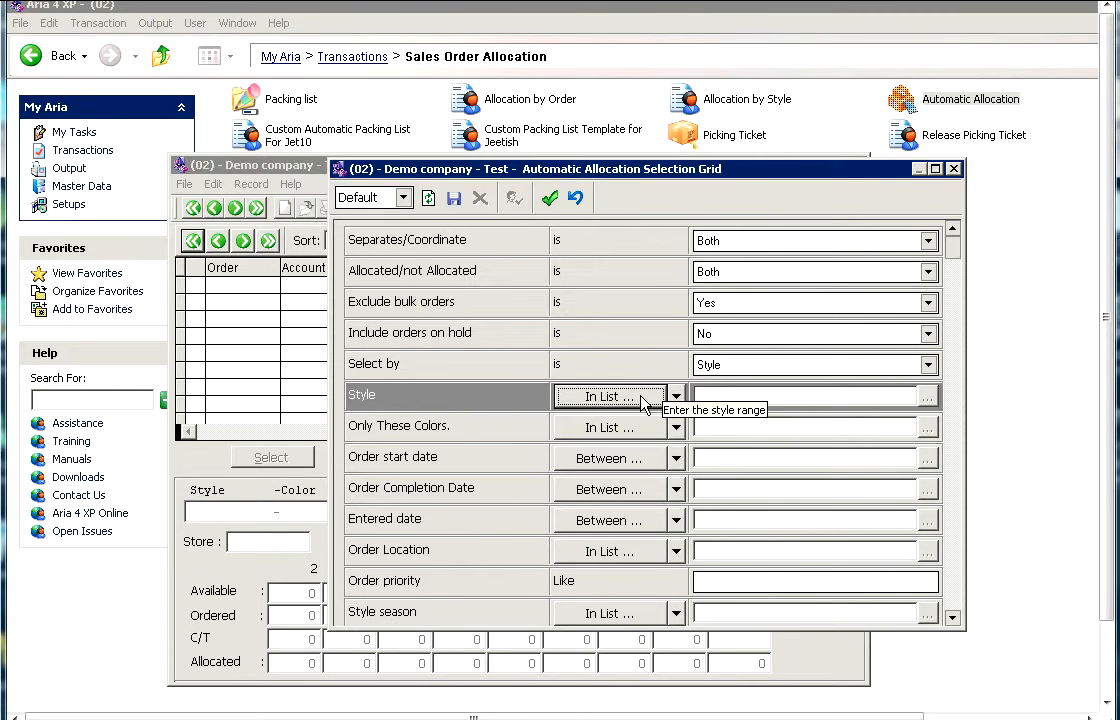
pyautogui.click(610, 396)
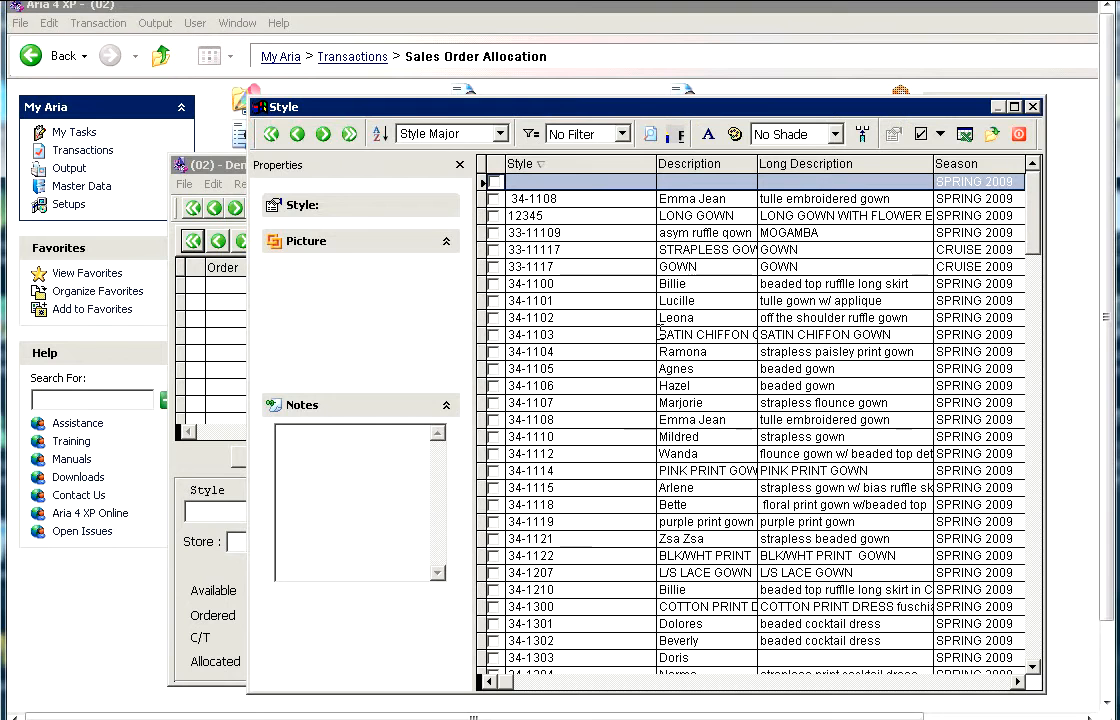
pyautogui.click(545, 199)
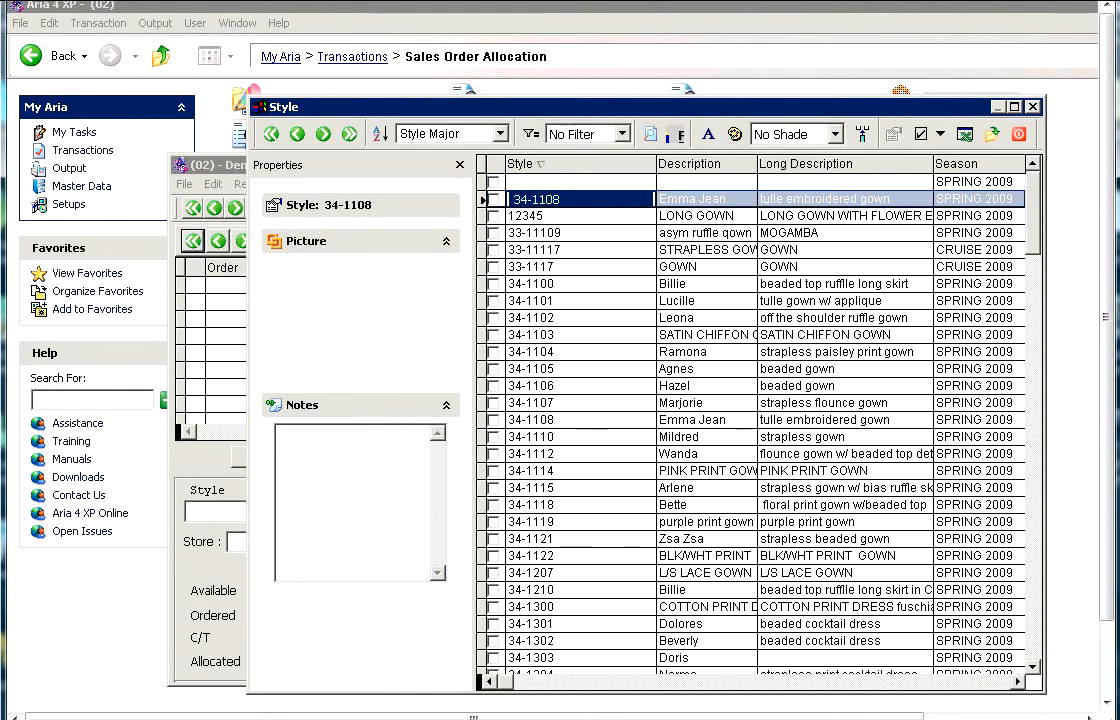
pyautogui.press('Down')
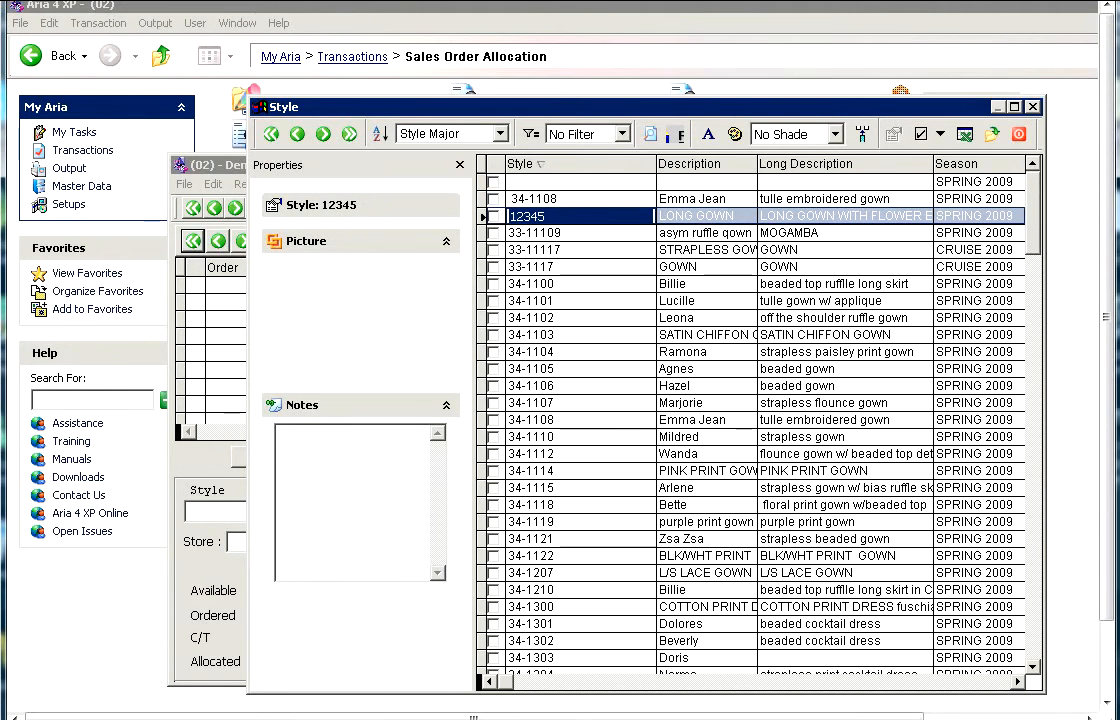
pyautogui.click(494, 217)
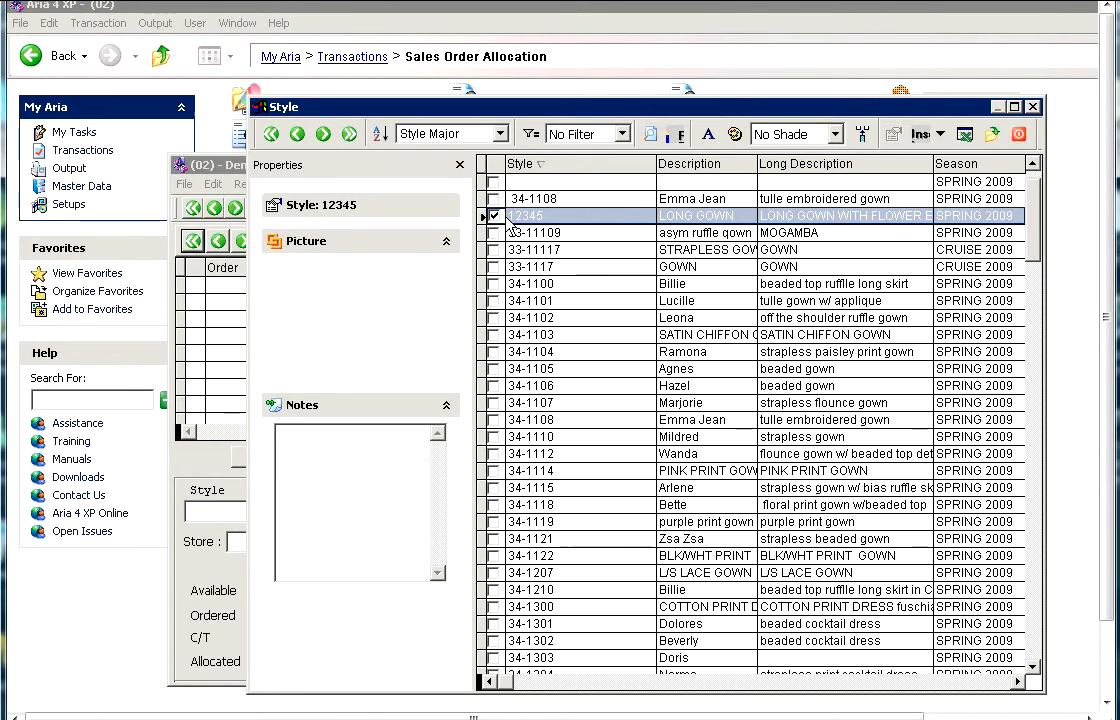
pyautogui.click(992, 136)
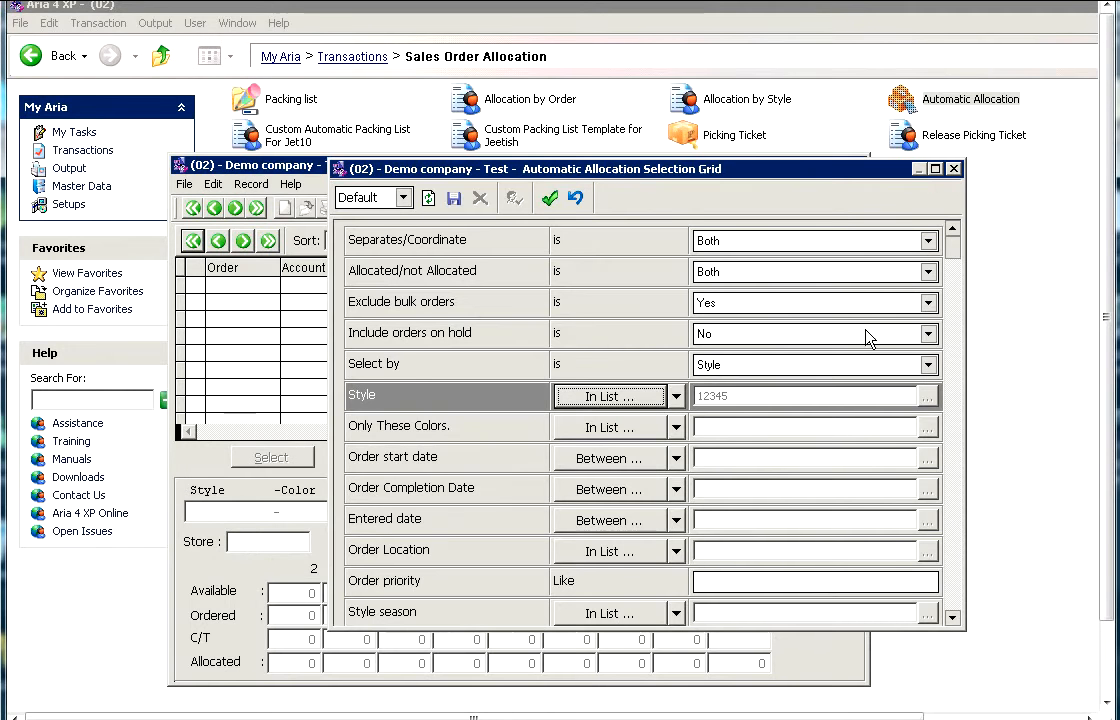
pyautogui.click(899, 399)
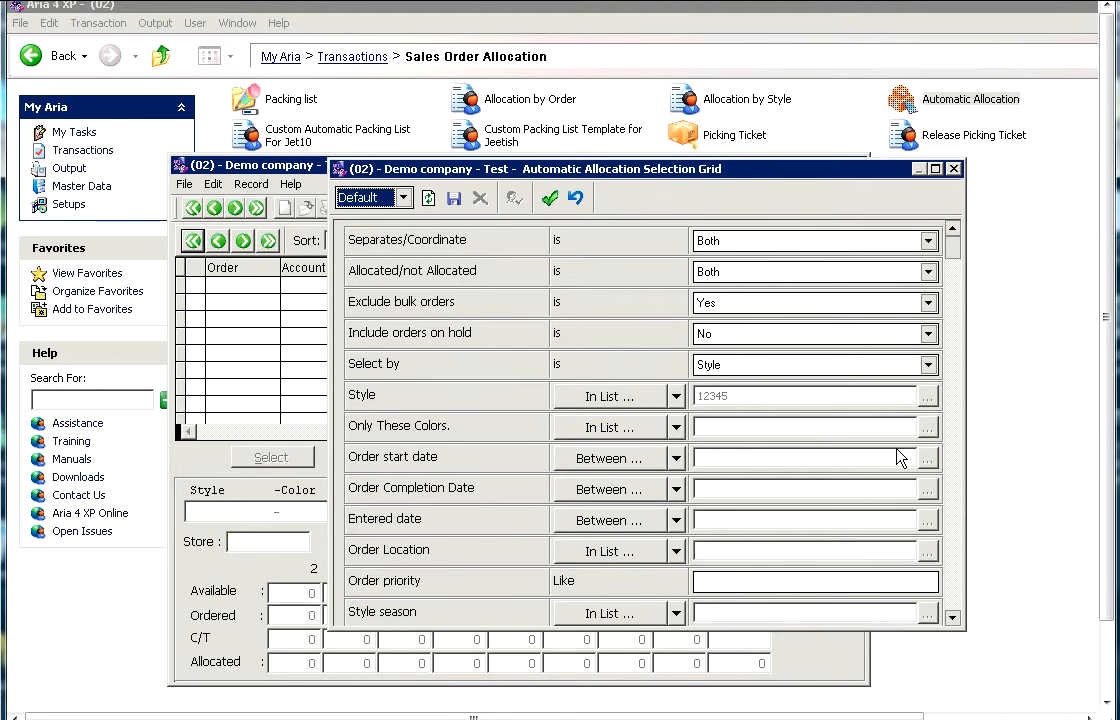
# Step: Set the Order start date range from 01/01/2009 to 12/31/2009
pyautogui.click(645, 432)
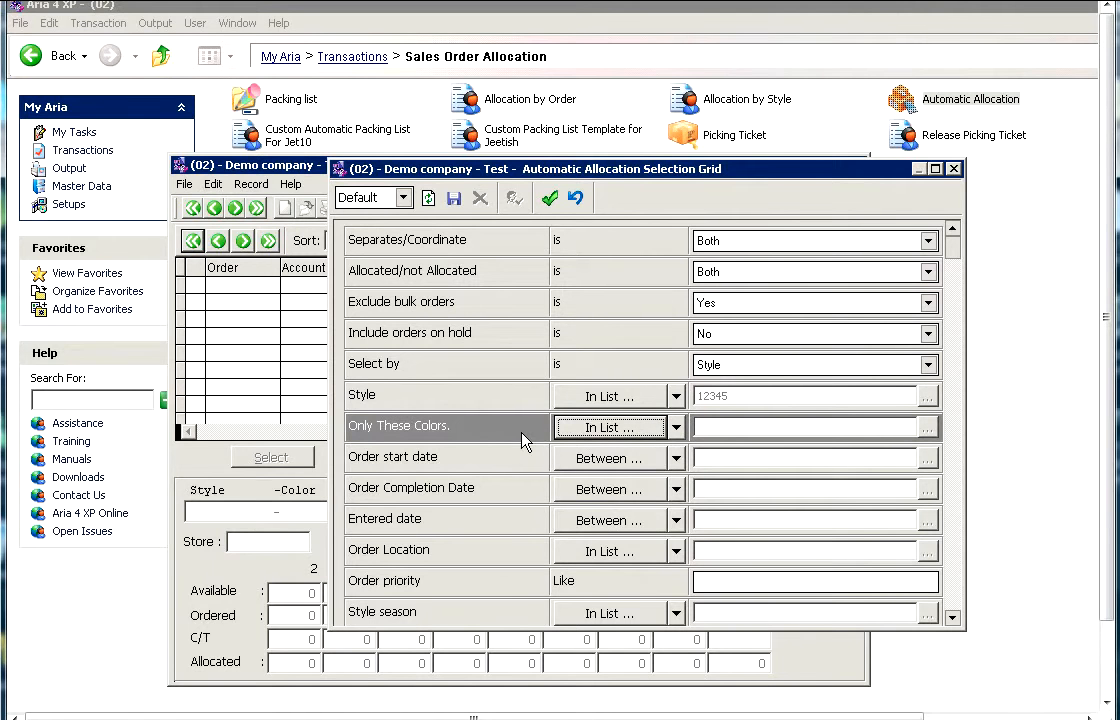
pyautogui.click(567, 470)
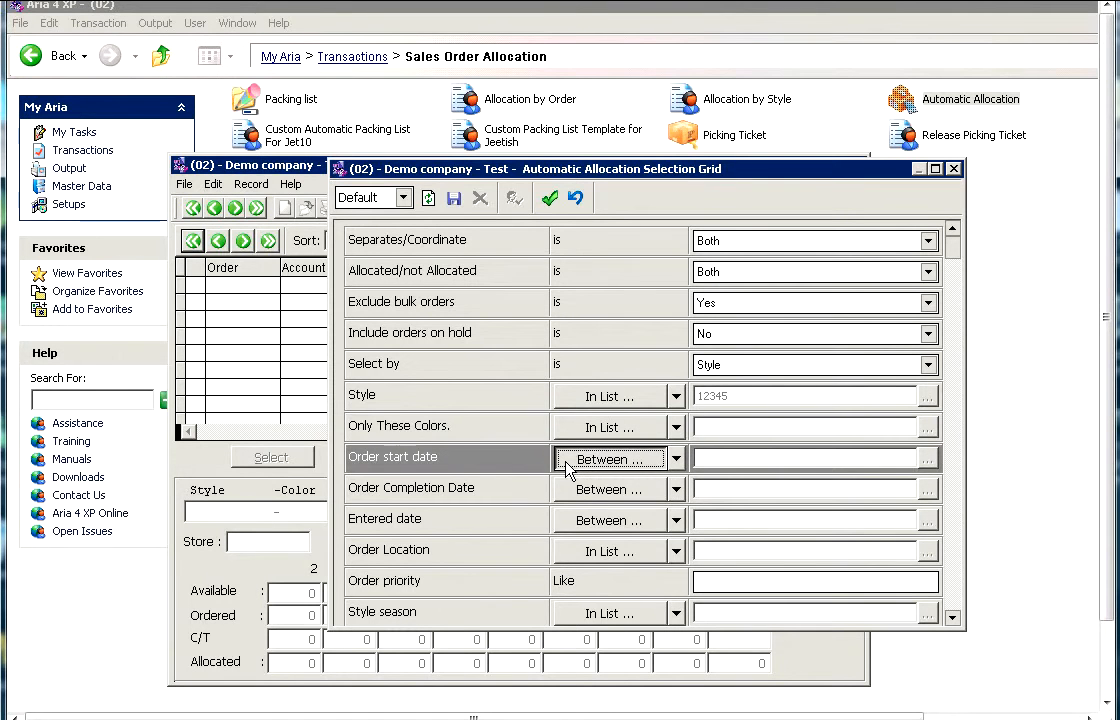
pyautogui.click(566, 469)
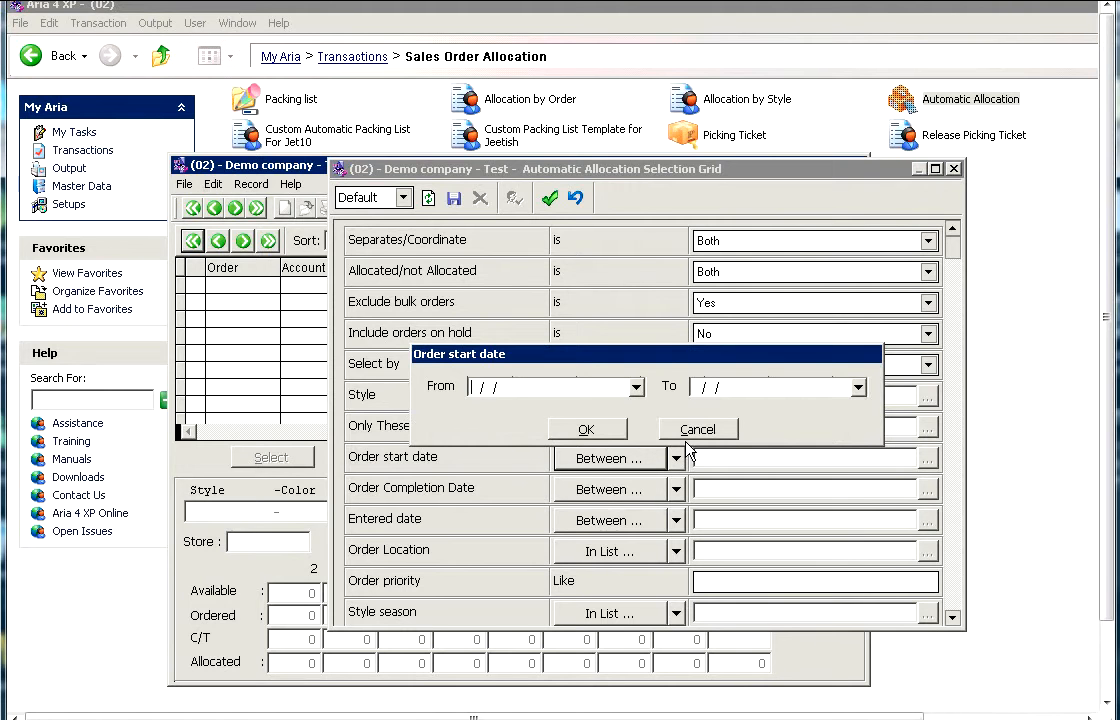
pyautogui.write('01/01/')
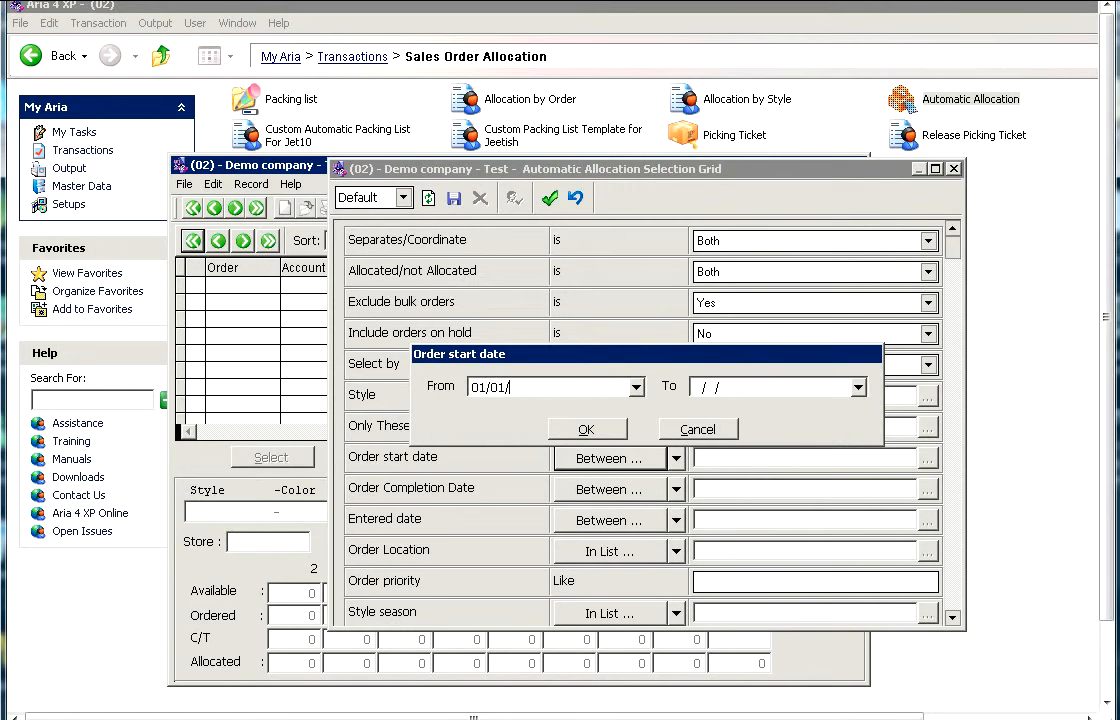
pyautogui.write('2009')
pyautogui.press('Tab')
pyautogui.write('12/')
pyautogui.write('31/2009')
pyautogui.press('Tab')
pyautogui.click(605, 428)
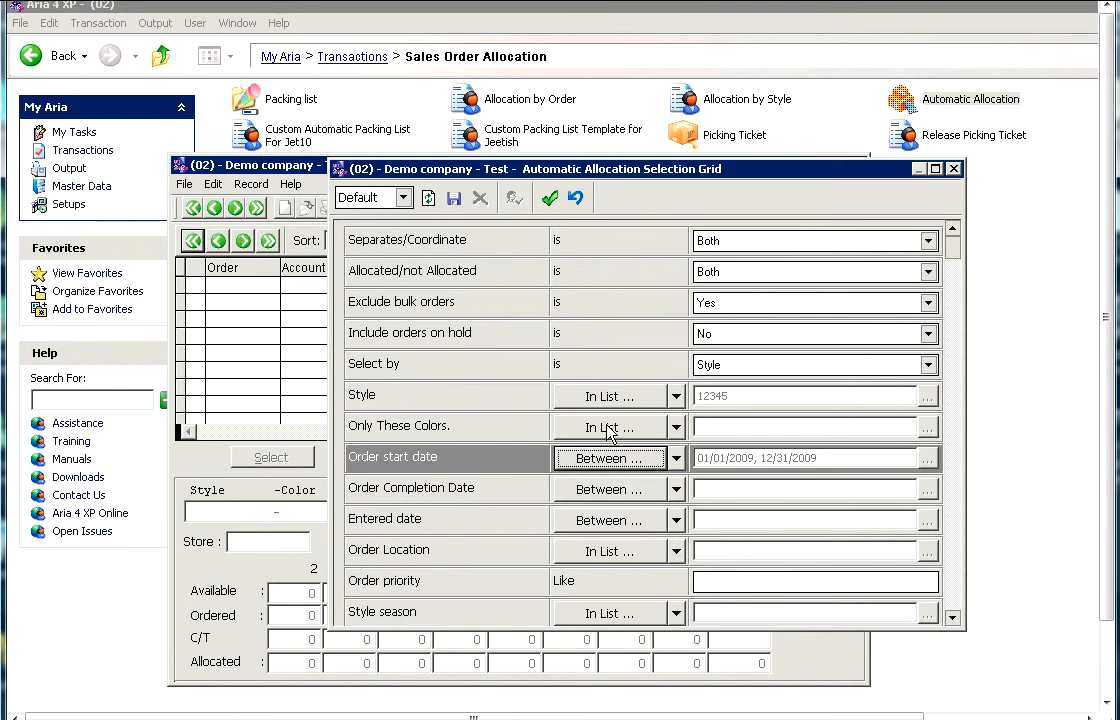
# Step: Set the Order Completion Date range from 01/01/2009 to 12/31/2009
pyautogui.click(631, 492)
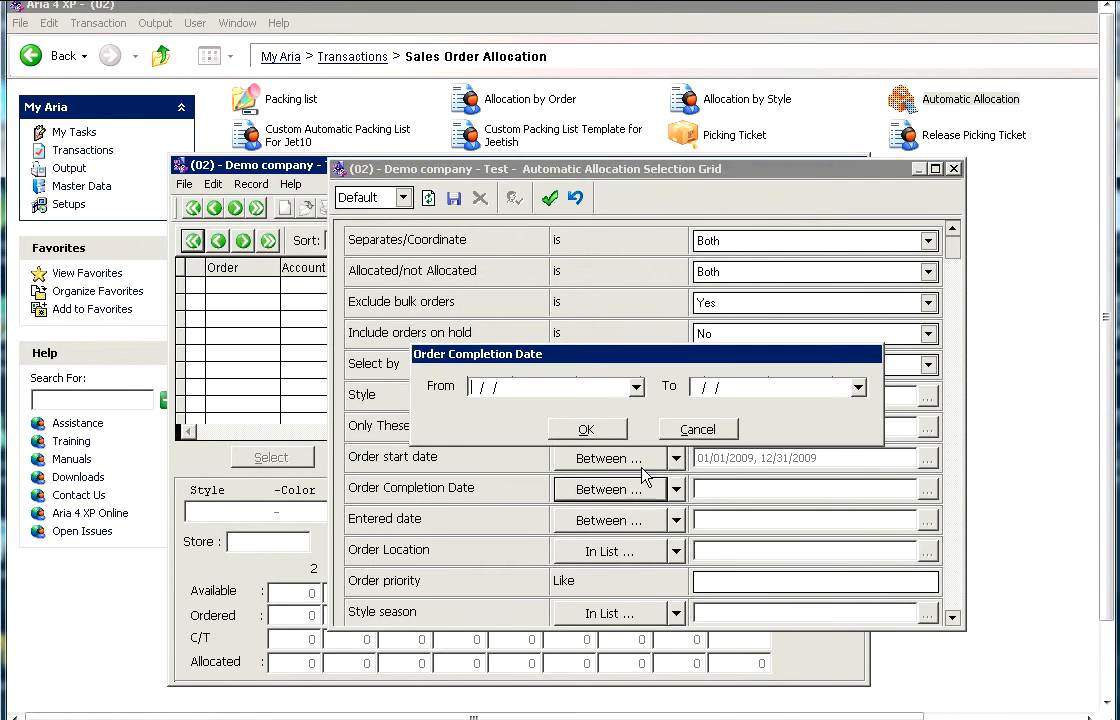
pyautogui.write('01/0')
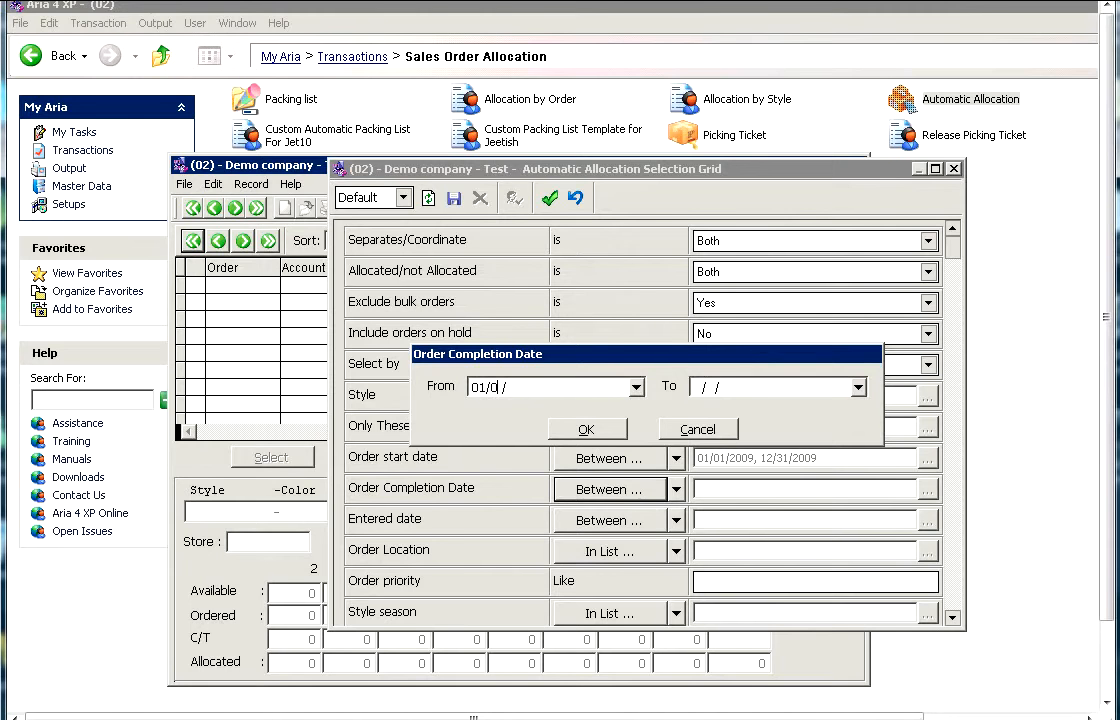
pyautogui.write('1/2009')
pyautogui.press('Tab')
pyautogui.write('01')
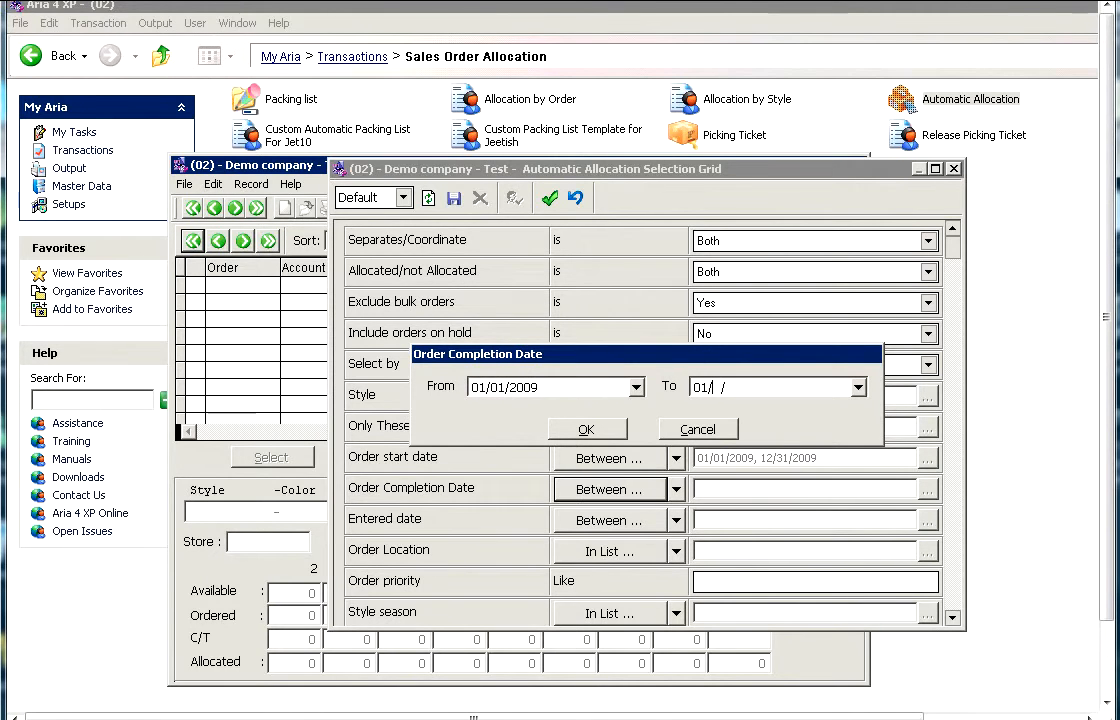
pyautogui.press('BackSpace')
pyautogui.press('BackSpace')
pyautogui.write('12/3')
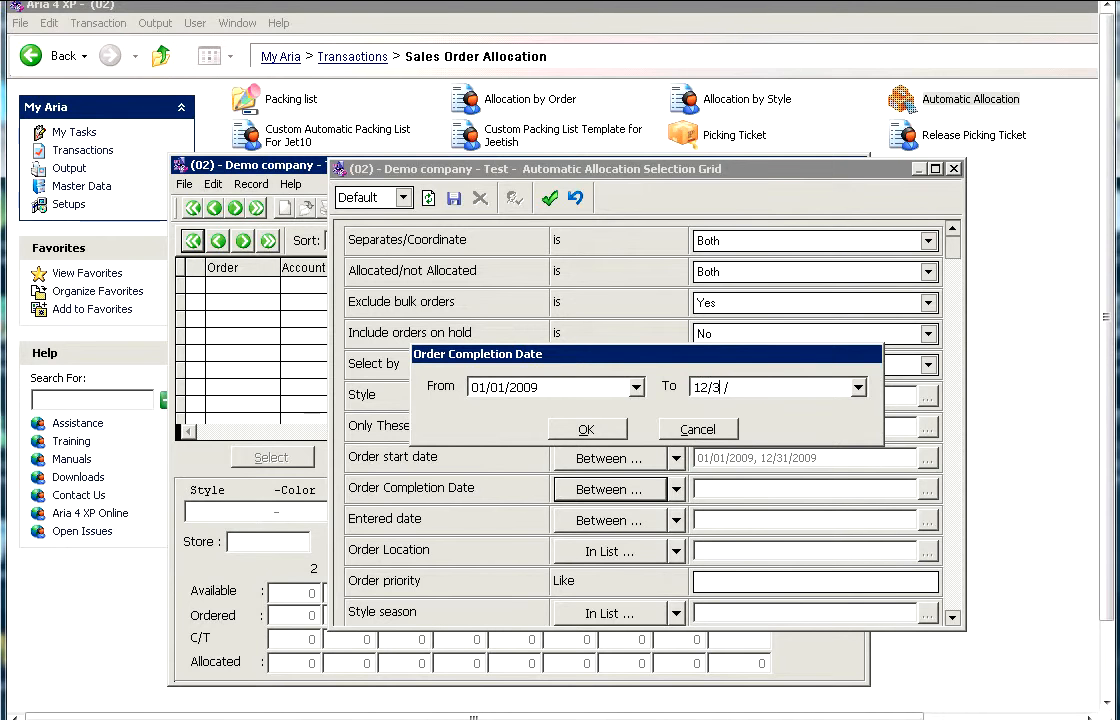
pyautogui.write('1/09')
pyautogui.press('Tab')
pyautogui.click(604, 431)
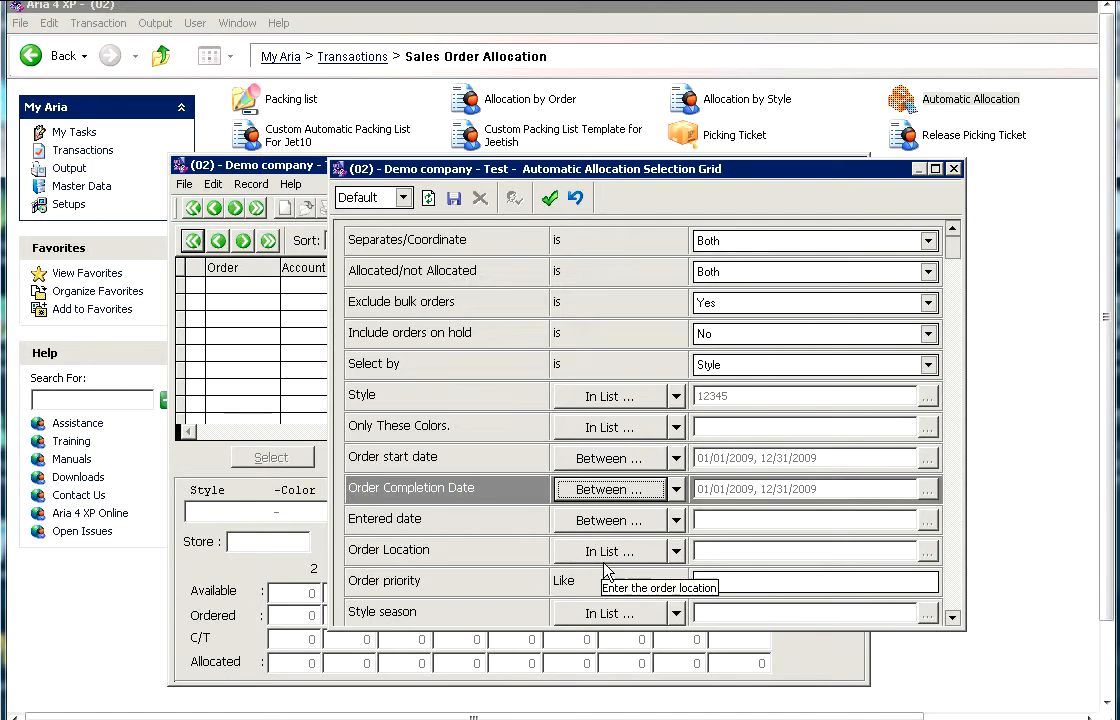
# Step: Restrict the Order Location criterion to the Main Warehouse location, DEF
pyautogui.click(624, 556)
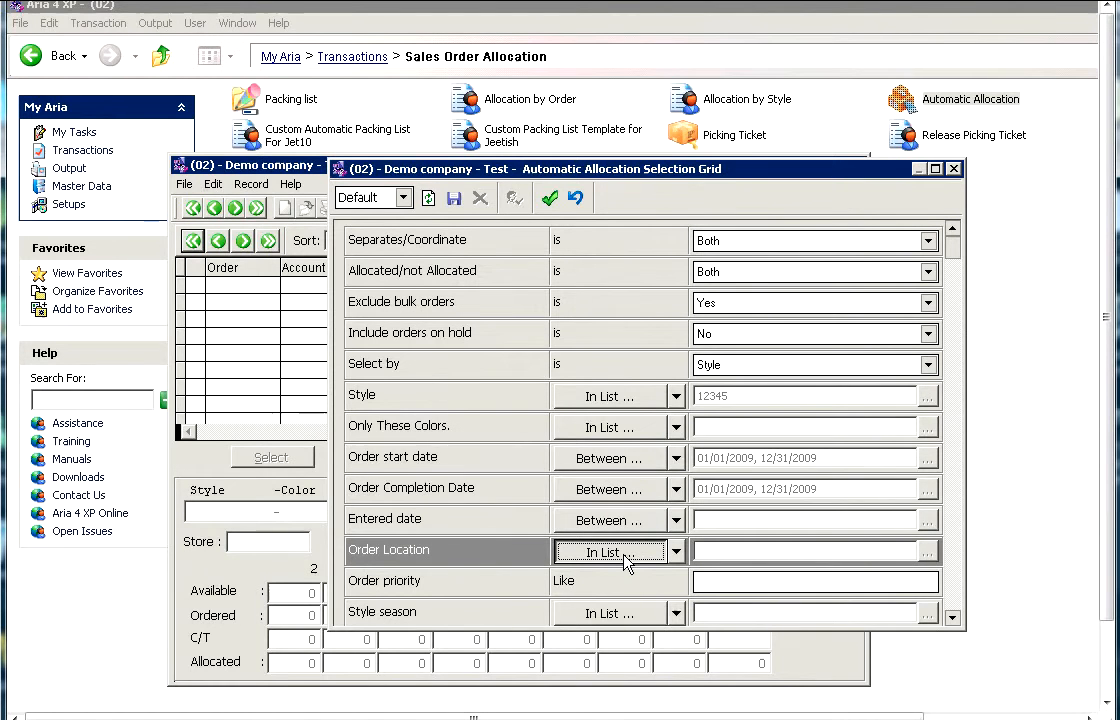
pyautogui.click(610, 552)
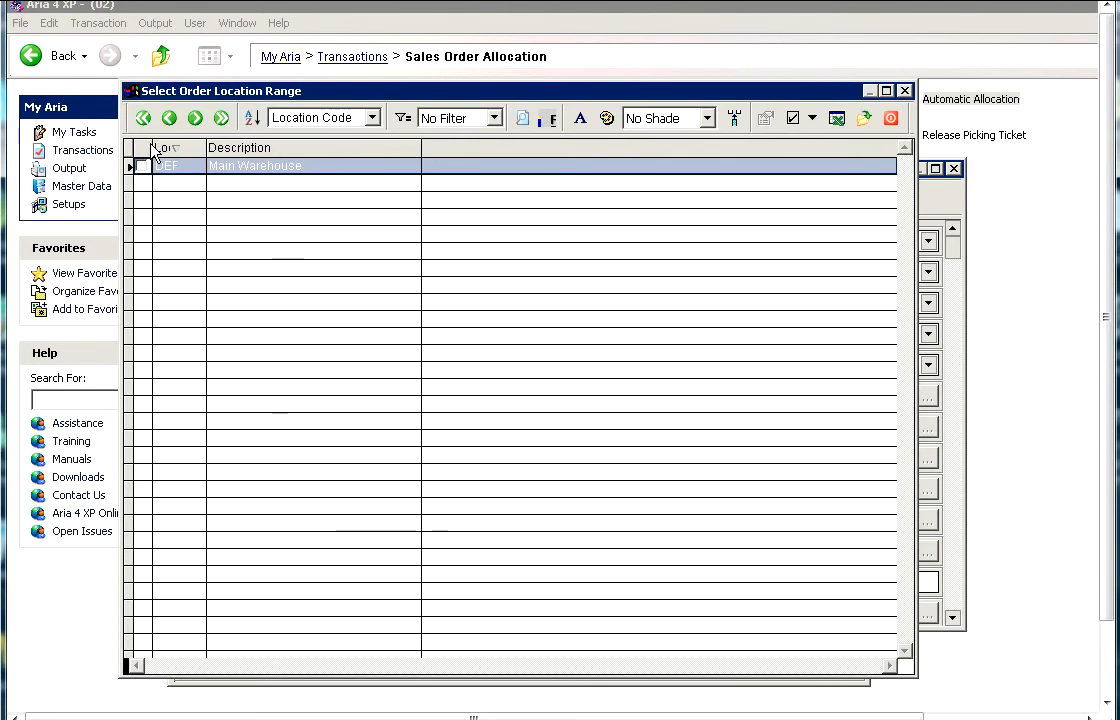
pyautogui.click(144, 167)
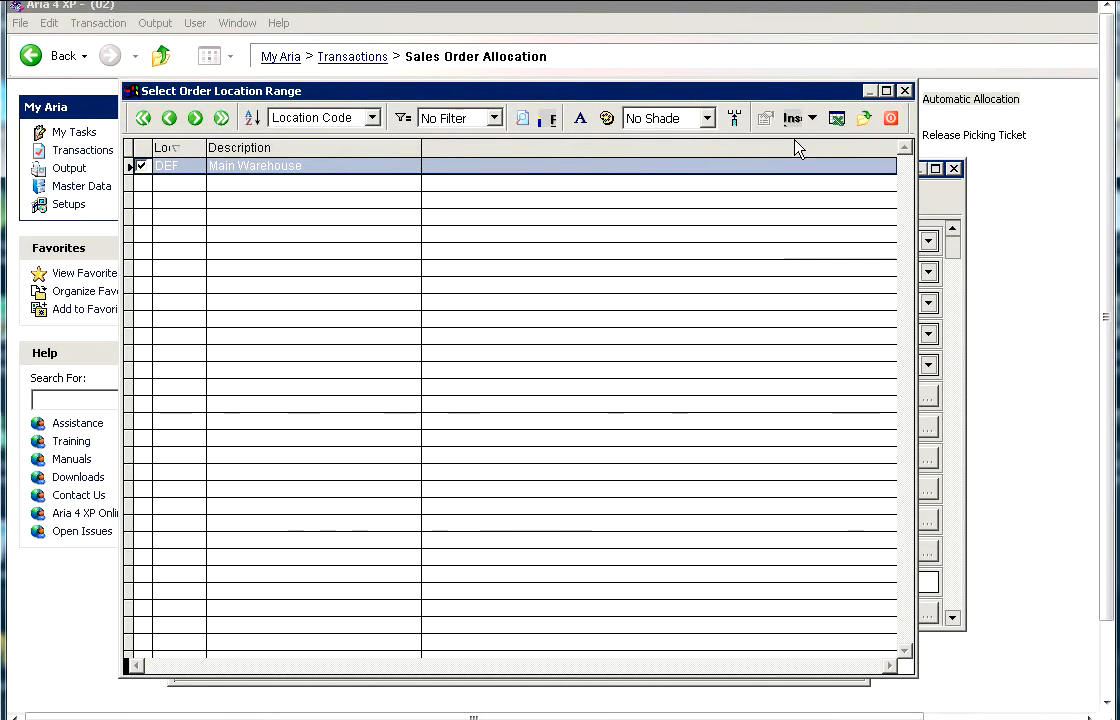
pyautogui.click(865, 120)
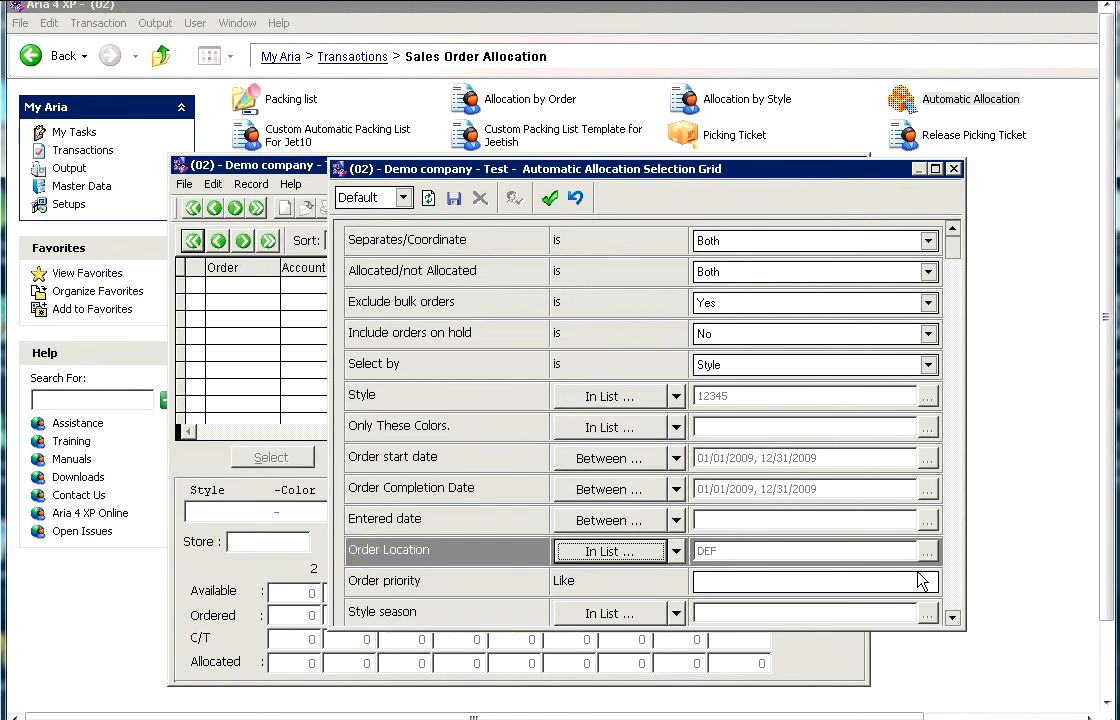
# Step: Set the Order priority criterion to 5 and accept the allocation selection criteria
pyautogui.click(952, 617)
pyautogui.click(952, 617)
pyautogui.click(952, 617)
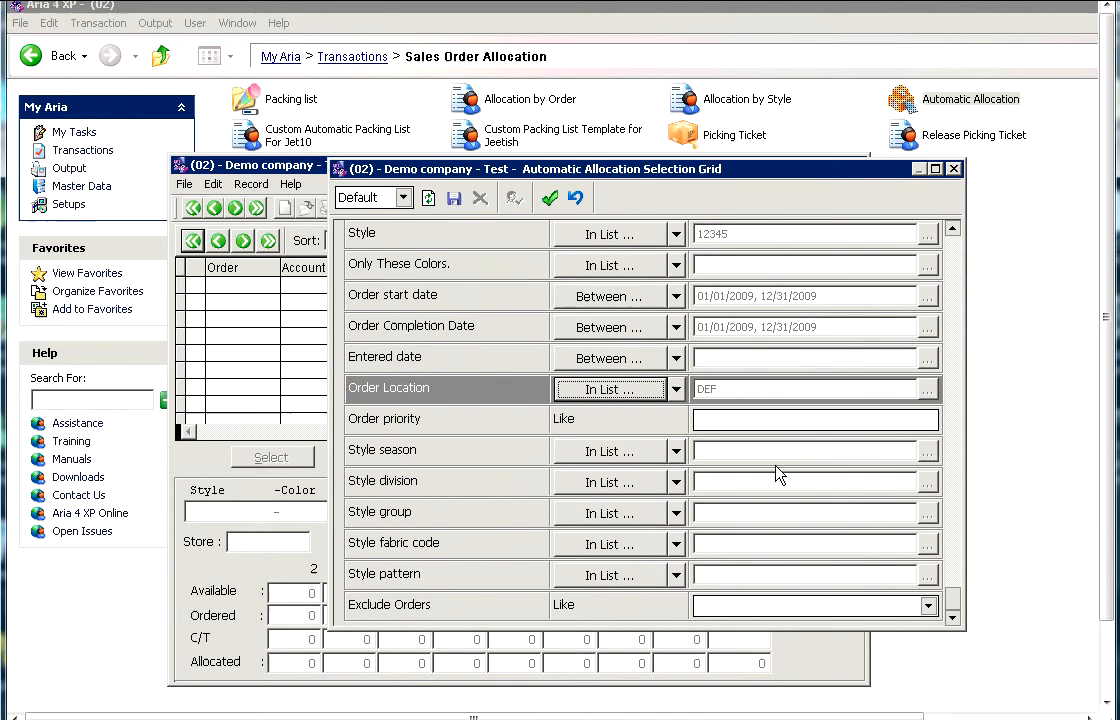
pyautogui.click(770, 424)
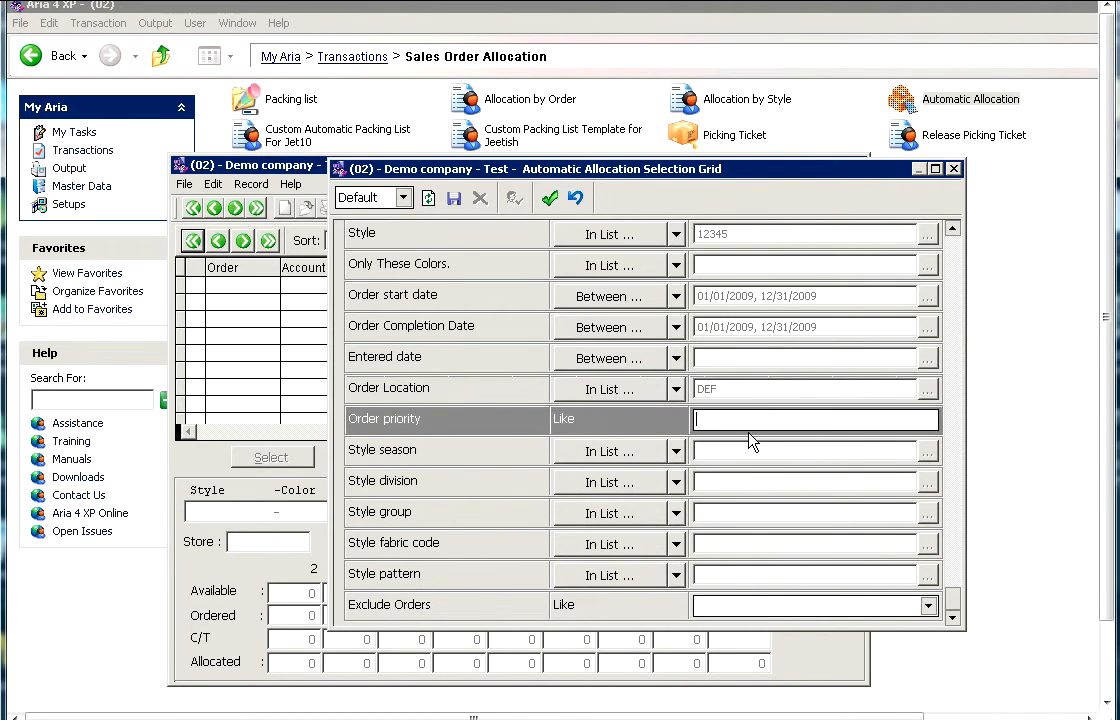
pyautogui.write('5')
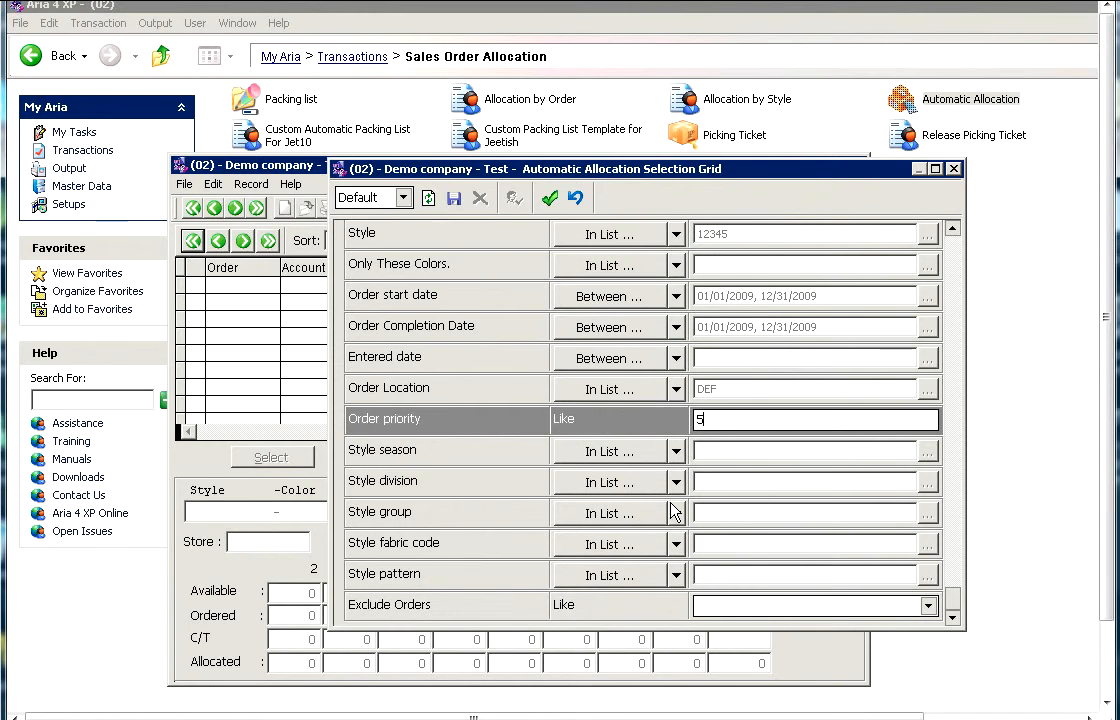
pyautogui.click(551, 200)
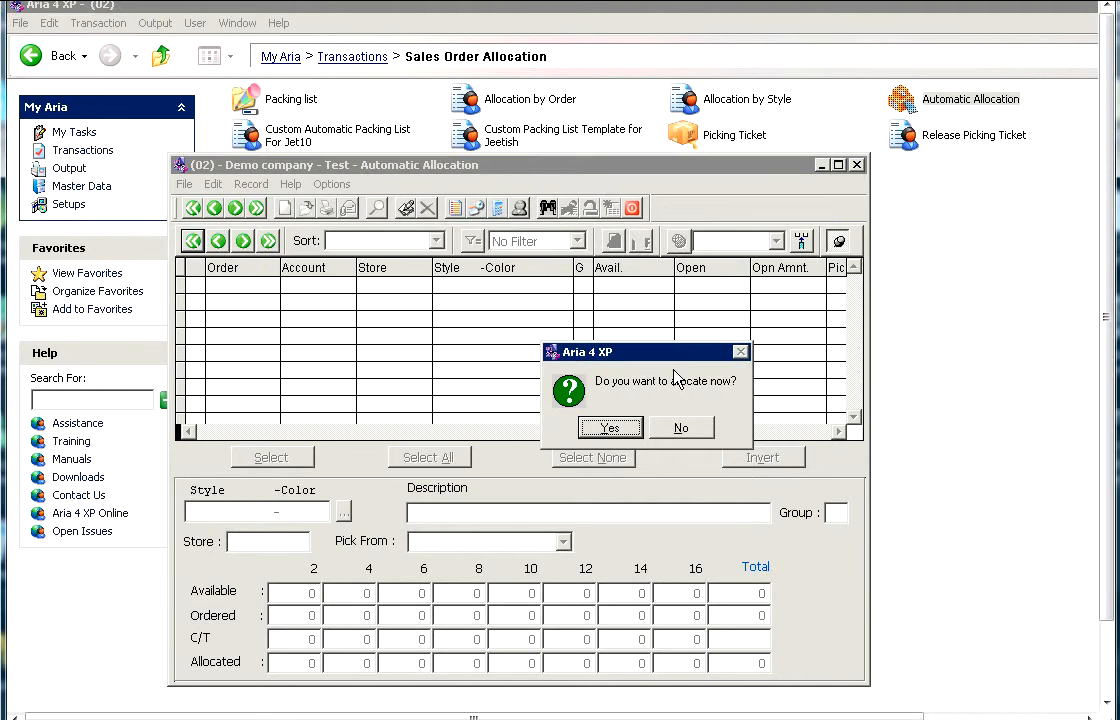
# Step: Agree to allocate now, then set Pick from location to DEF and Force Allocation to Yes in the allocation logic
pyautogui.click(632, 427)
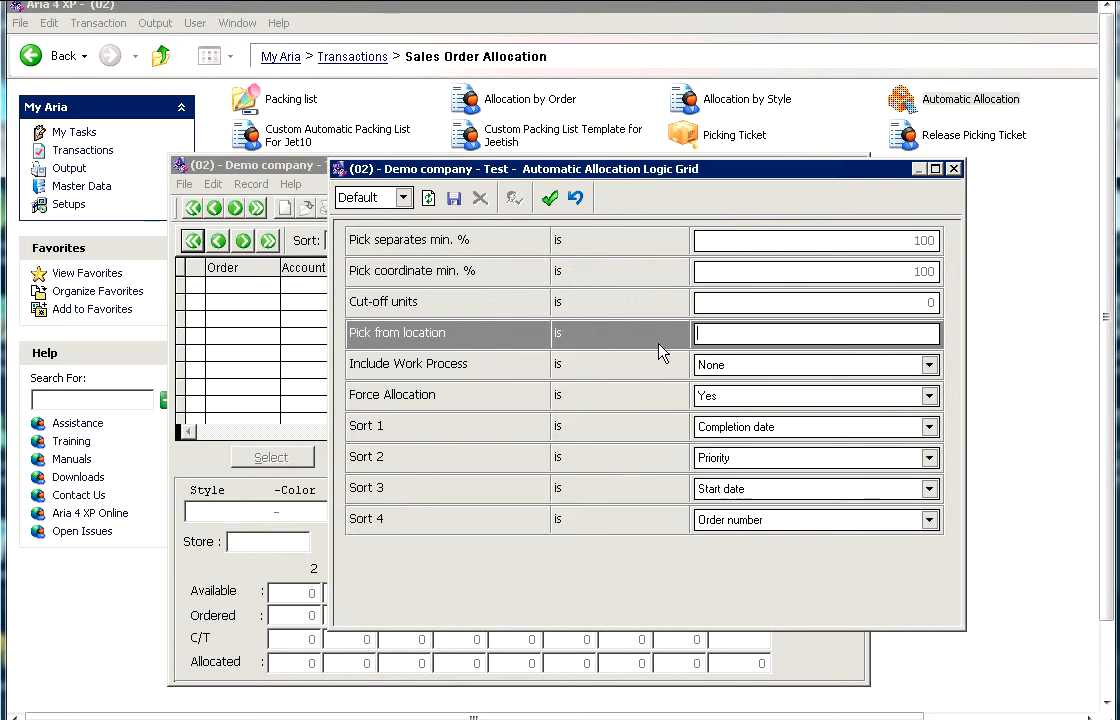
pyautogui.write('?')
pyautogui.press('Return')
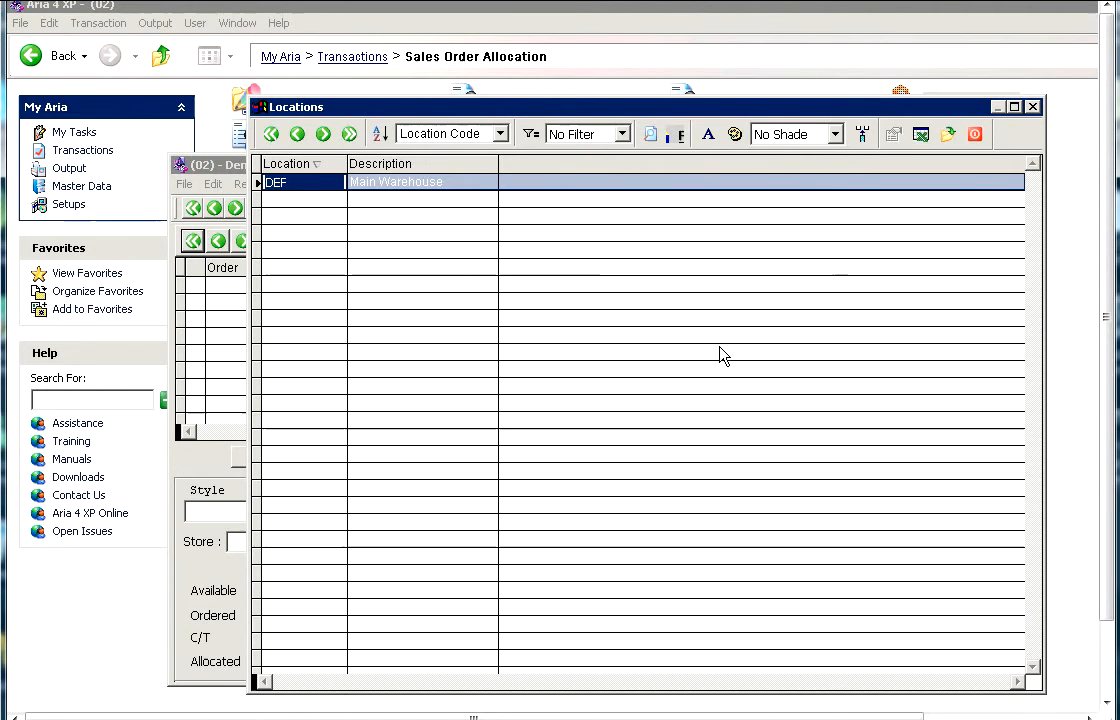
pyautogui.press('Return')
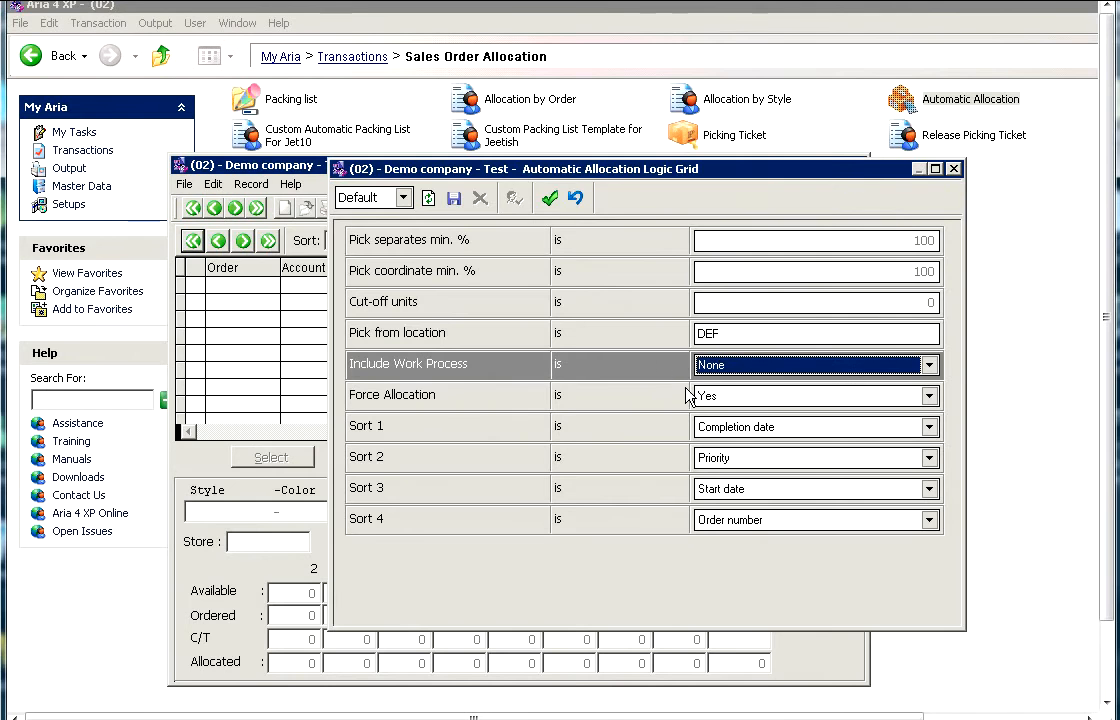
pyautogui.click(740, 400)
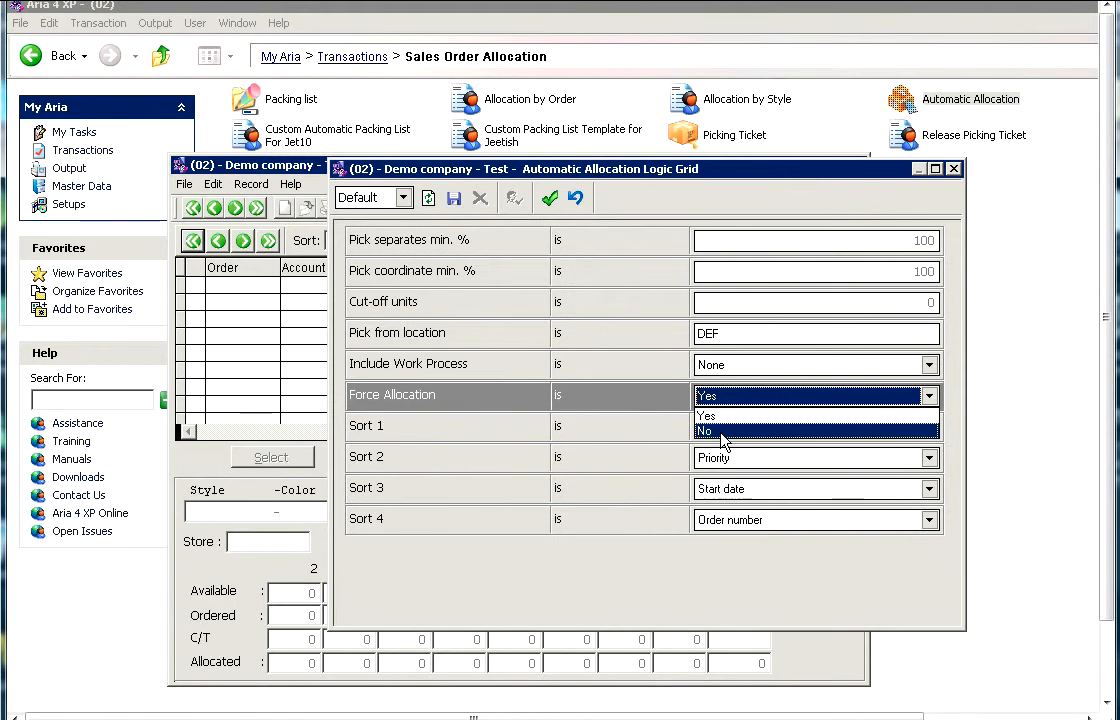
pyautogui.click(733, 415)
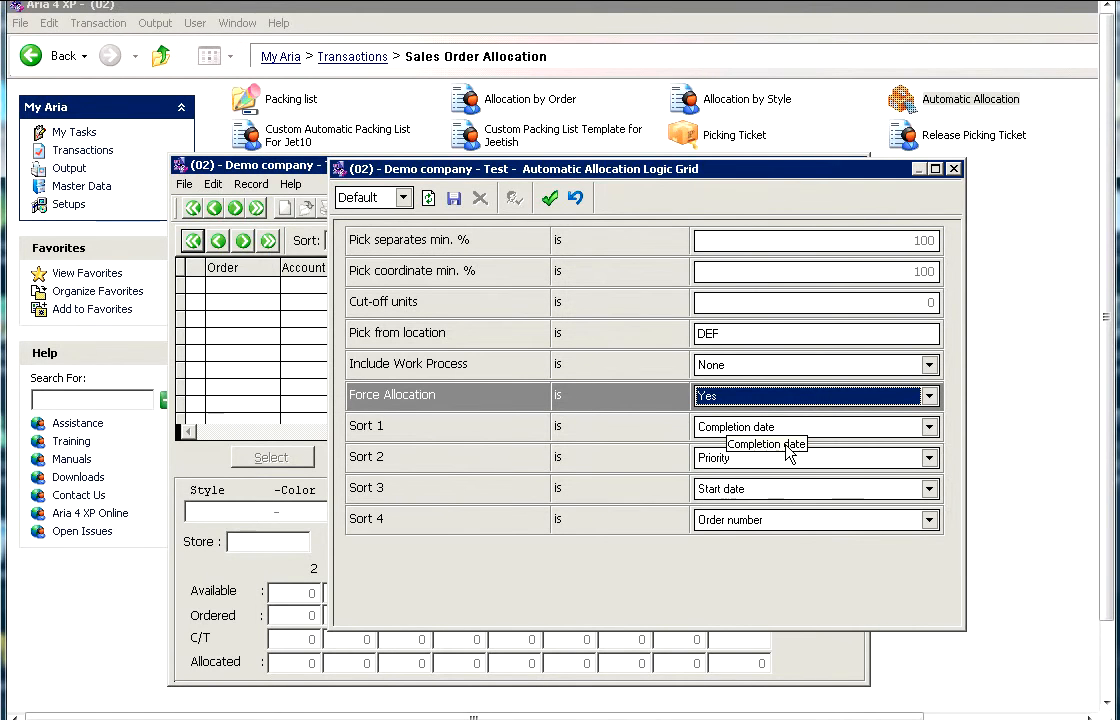
# Step: Check the Sort 1 to Sort 4 settings of the allocation logic one by one
pyautogui.press('Tab')
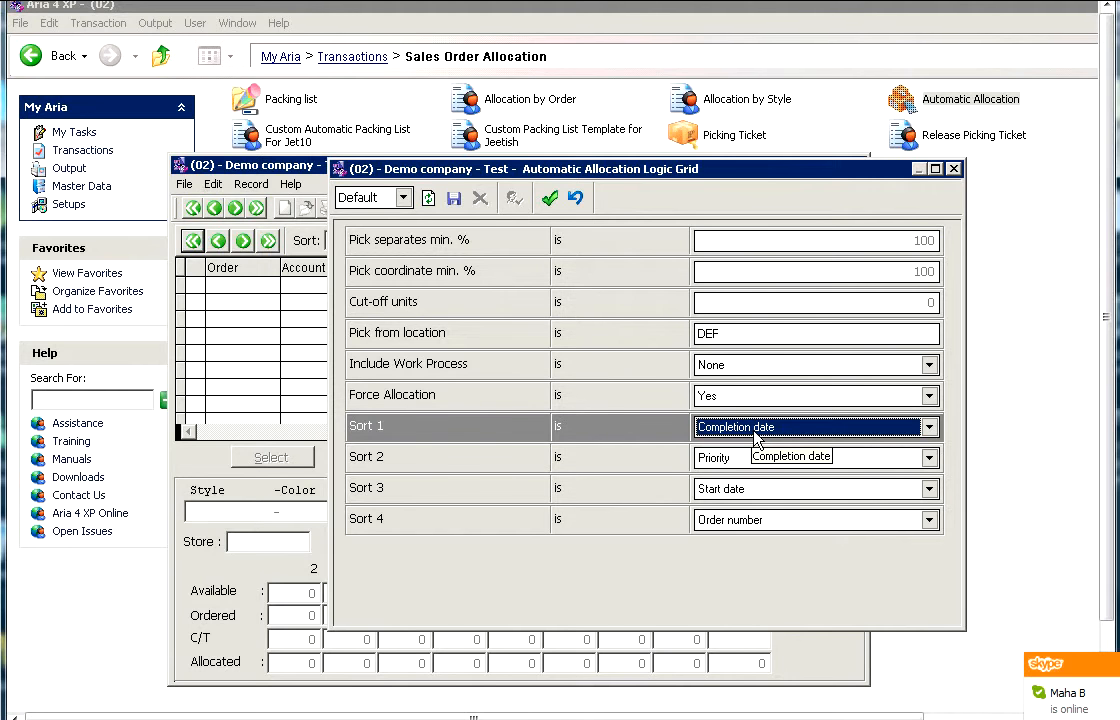
pyautogui.click(755, 460)
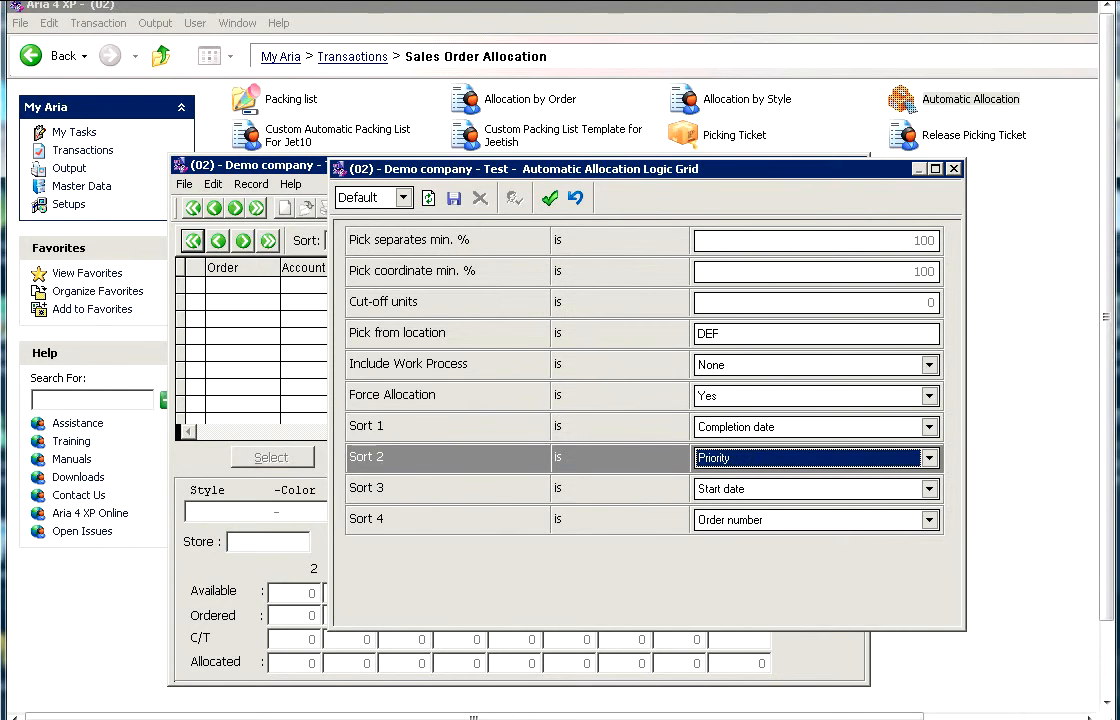
pyautogui.click(750, 461)
pyautogui.click(722, 493)
pyautogui.click(744, 495)
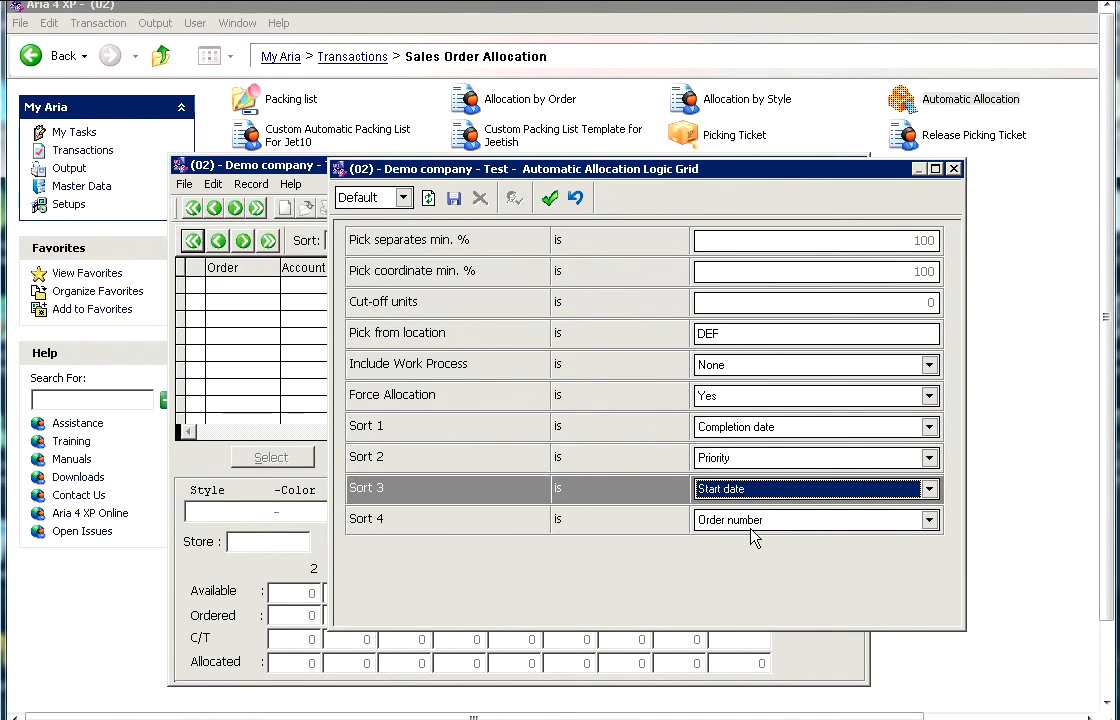
pyautogui.click(755, 521)
pyautogui.click(726, 588)
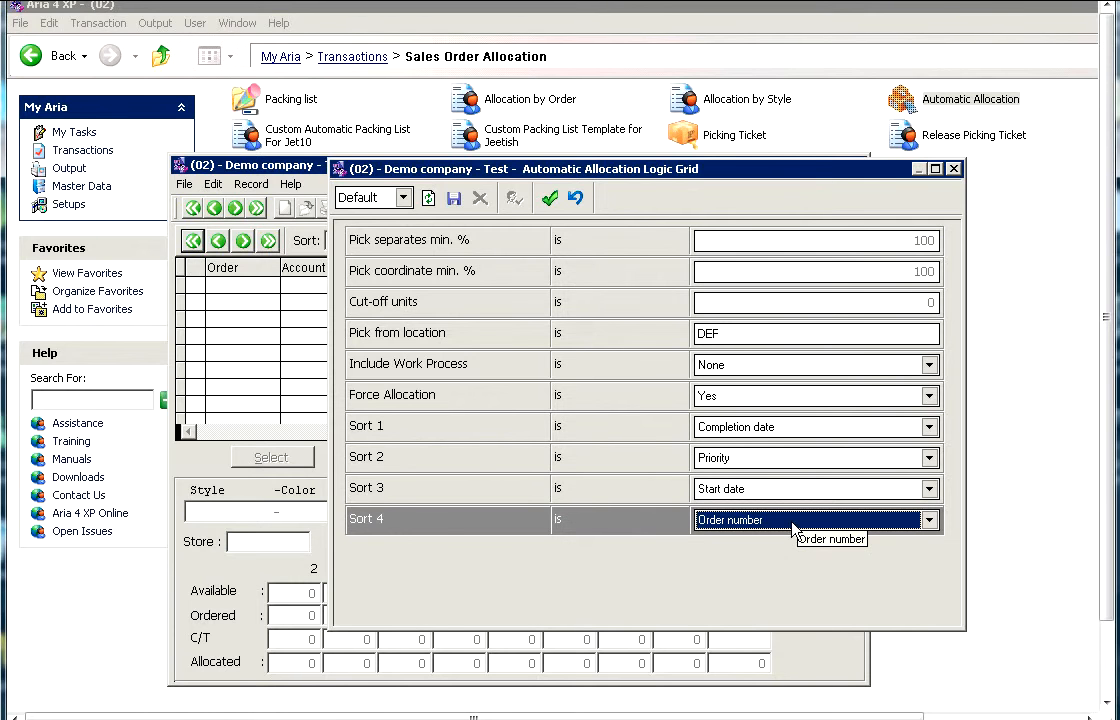
# Step: Accept the allocation logic and run the allocation without generating picking tickets
pyautogui.click(550, 200)
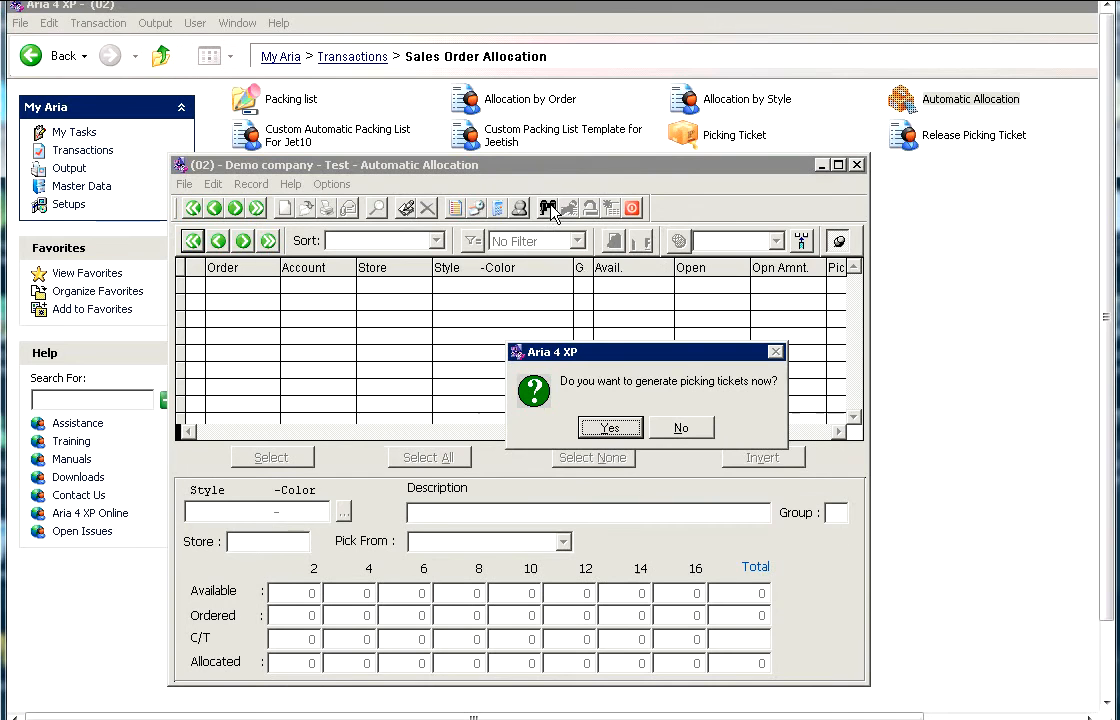
pyautogui.click(659, 437)
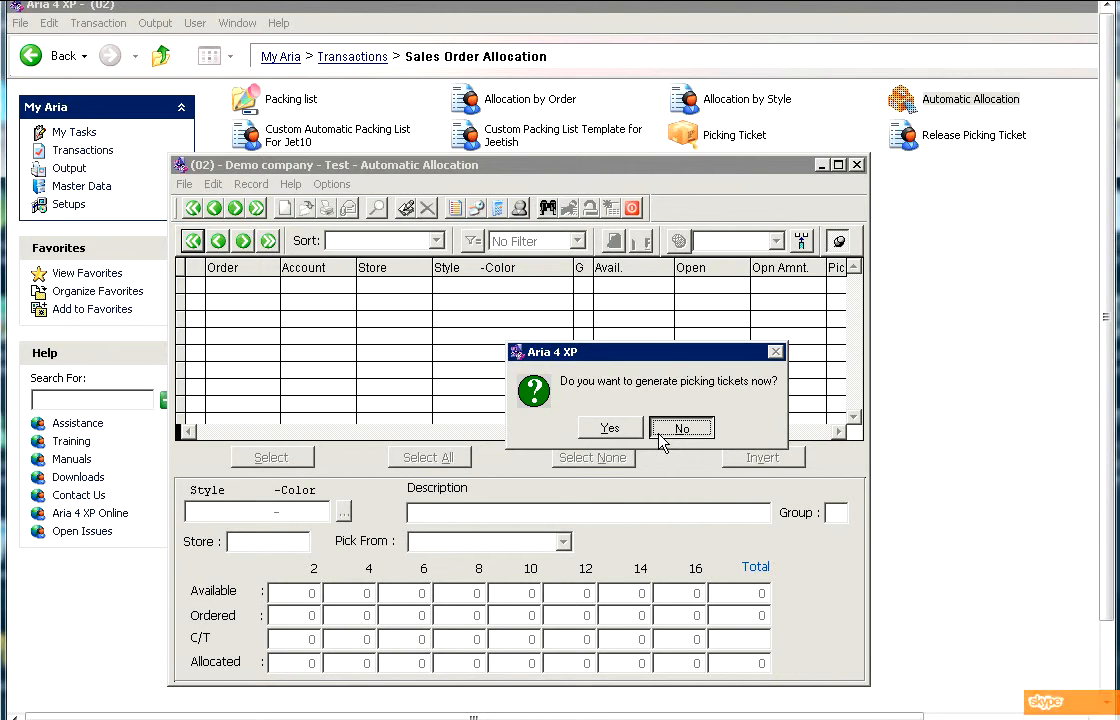
pyautogui.click(590, 436)
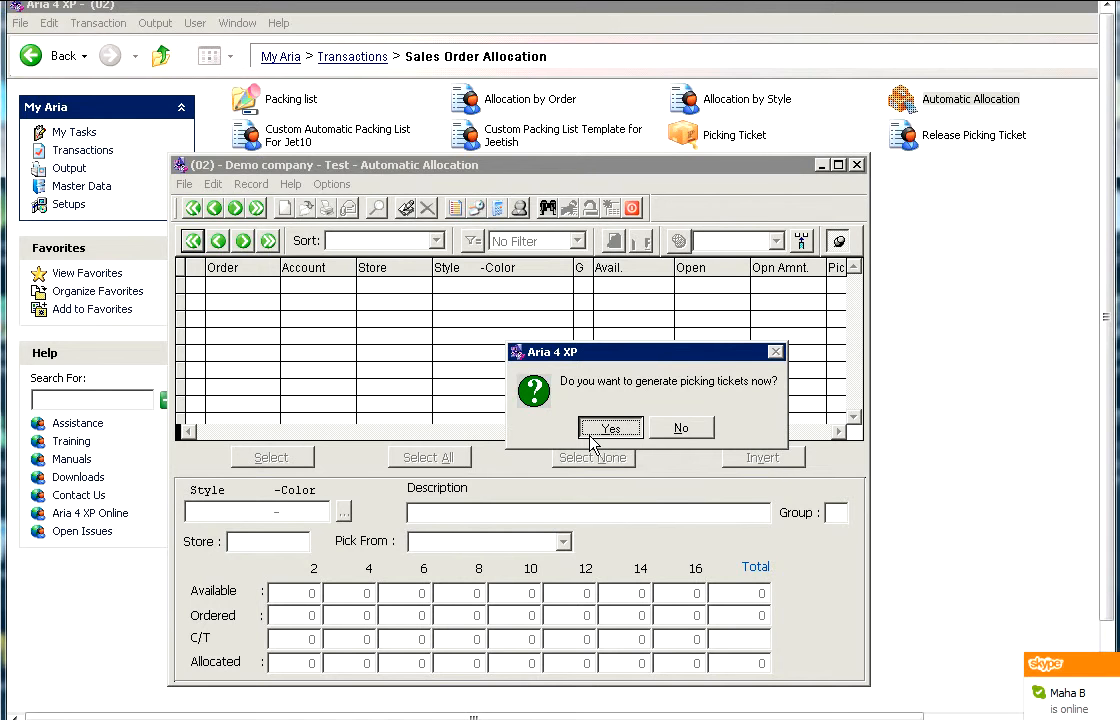
pyautogui.click(662, 437)
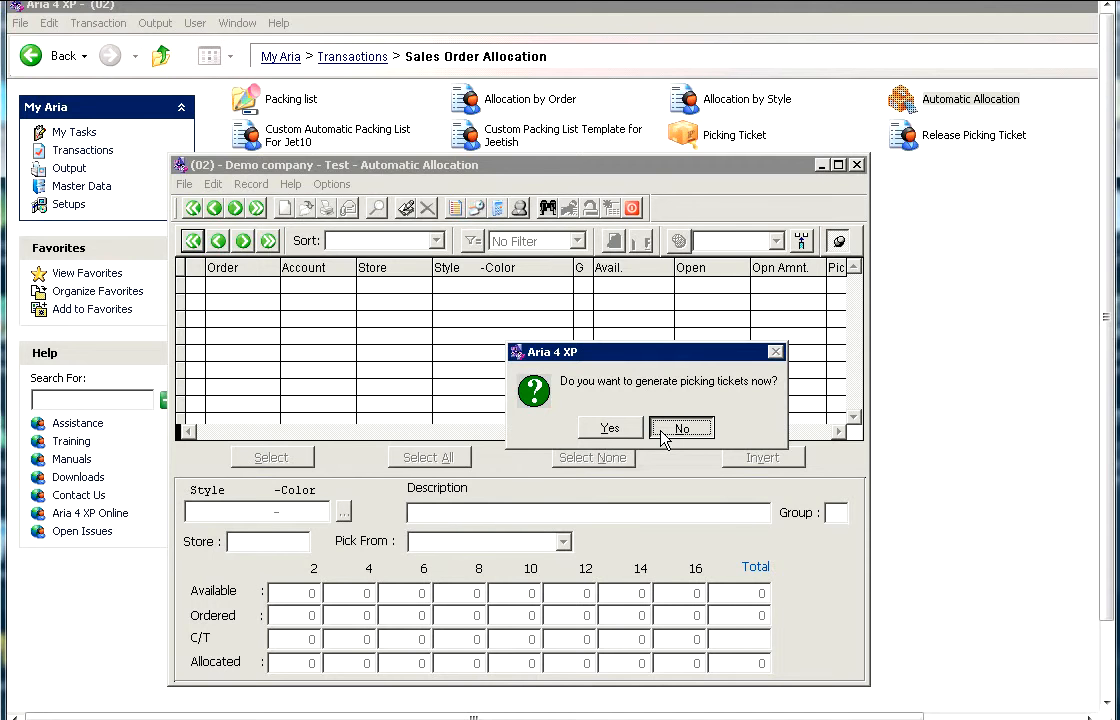
pyautogui.click(662, 431)
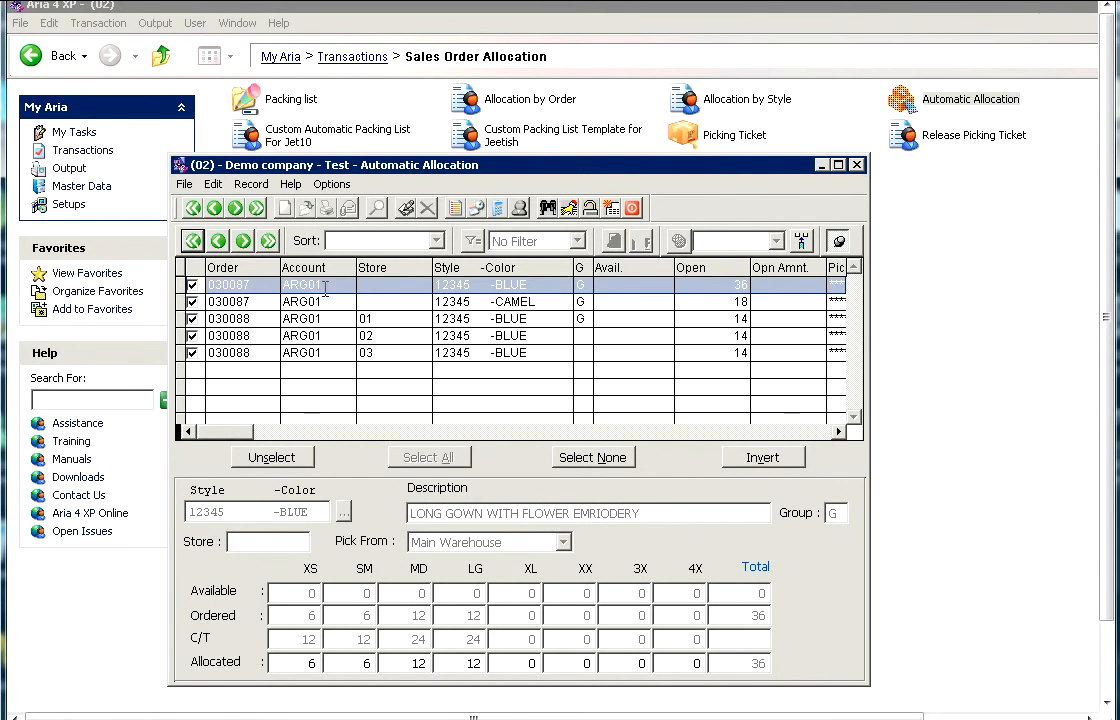
# Step: Go through the allocated order lines, comparing their order, store, style color and allocated quantities per size
pyautogui.click(253, 298)
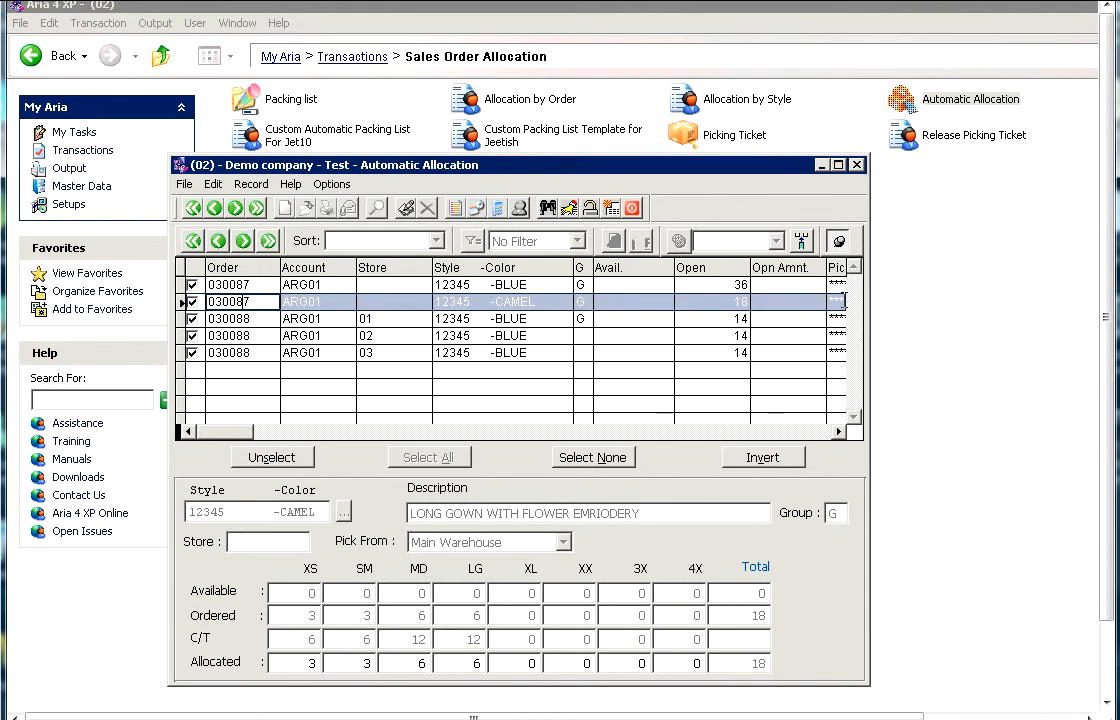
pyautogui.press('Up')
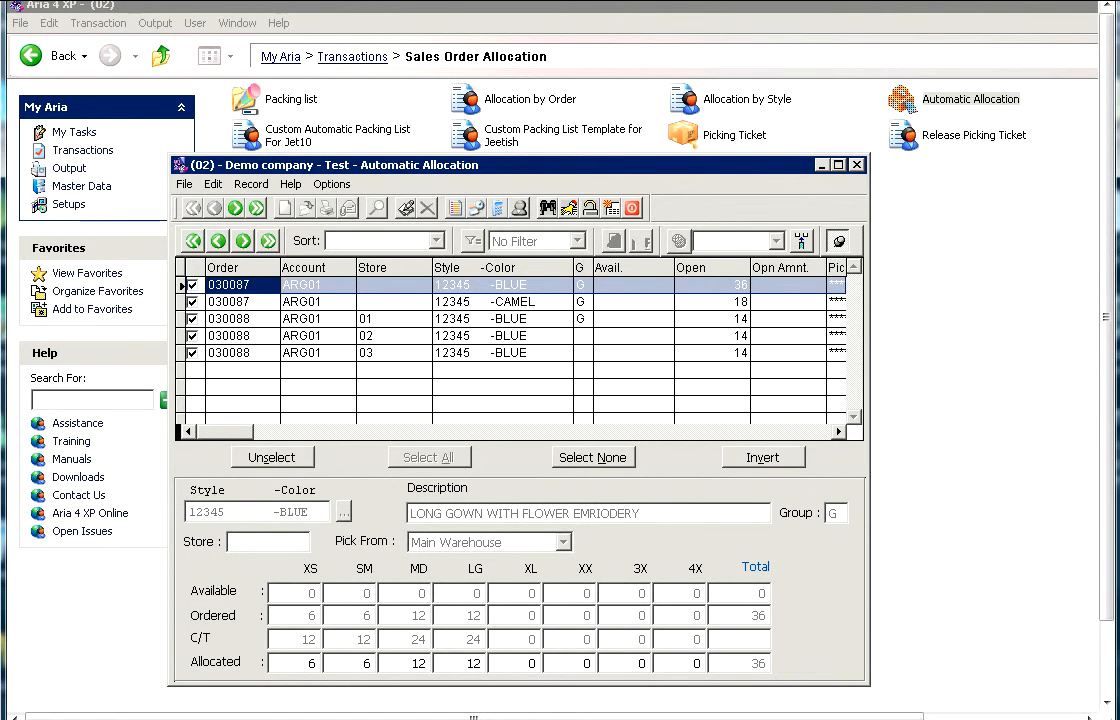
pyautogui.press('Down')
pyautogui.press('Up')
pyautogui.press('Right')
pyautogui.press('Right')
pyautogui.press('Right')
pyautogui.press('Down')
pyautogui.press('Down')
pyautogui.press('Down')
pyautogui.press('Down')
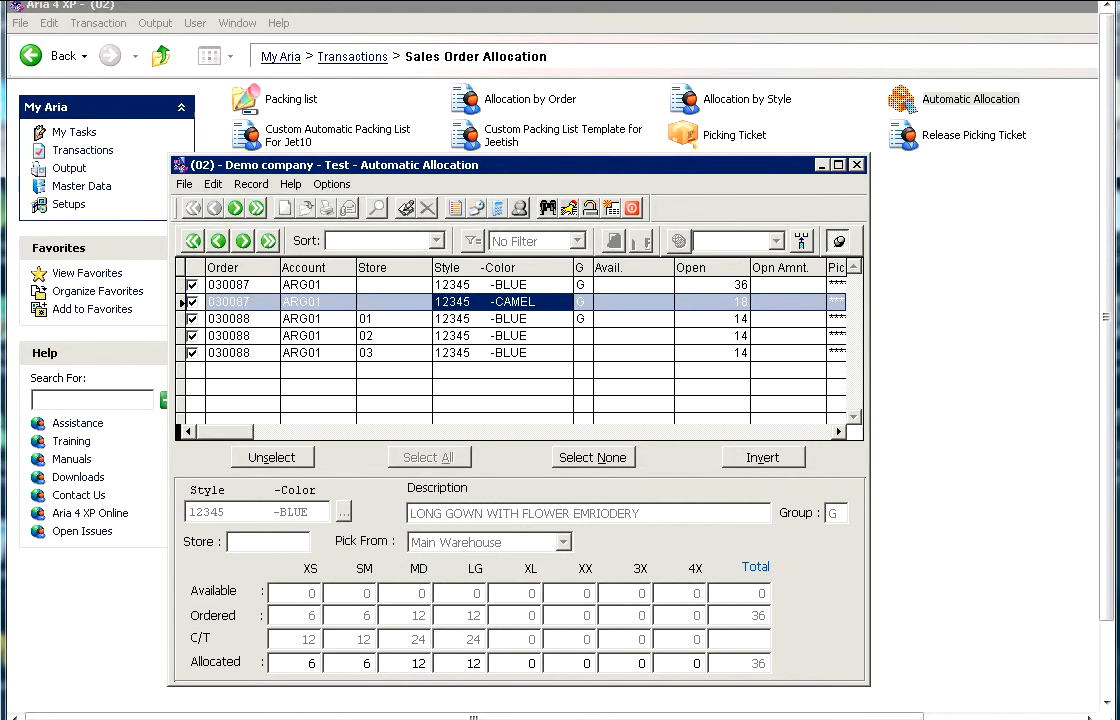
pyautogui.press('Up')
pyautogui.press('Up')
pyautogui.press('Up')
pyautogui.press('Up')
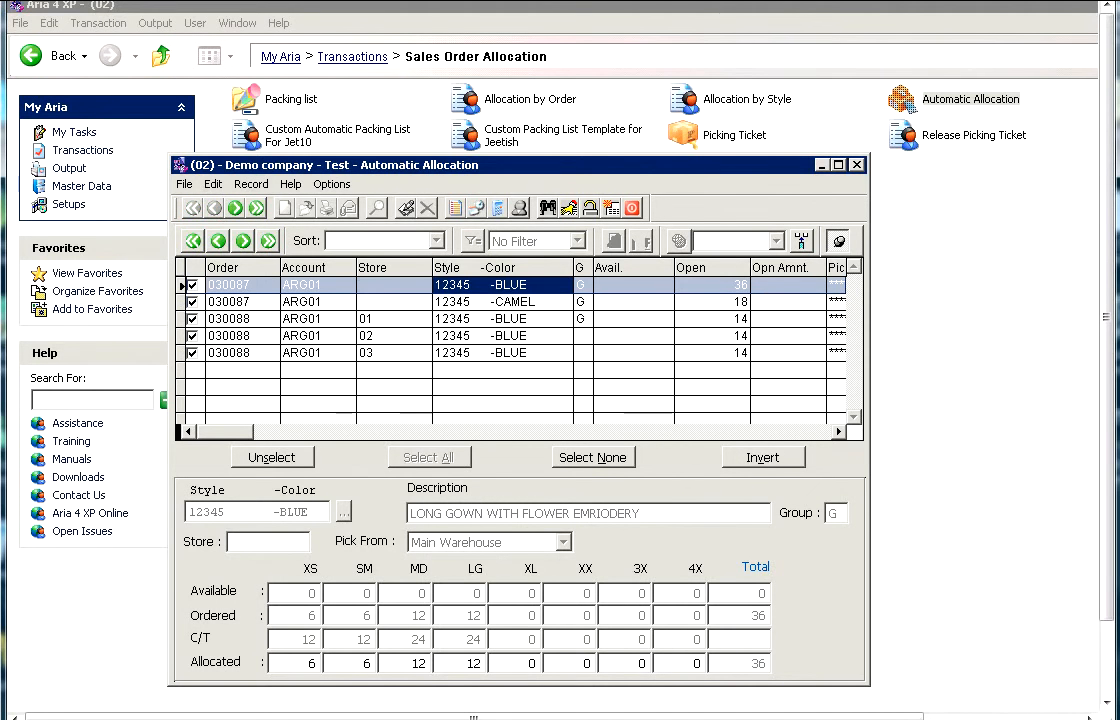
pyautogui.press('Down')
pyautogui.press('Up')
# Step: Examine the pick ticket, picked quantity, pick amount and reject reason columns of the allocated lines
pyautogui.press('Tab')
pyautogui.press('Tab')
pyautogui.press('Tab')
pyautogui.press('Tab')
pyautogui.press('Tab')
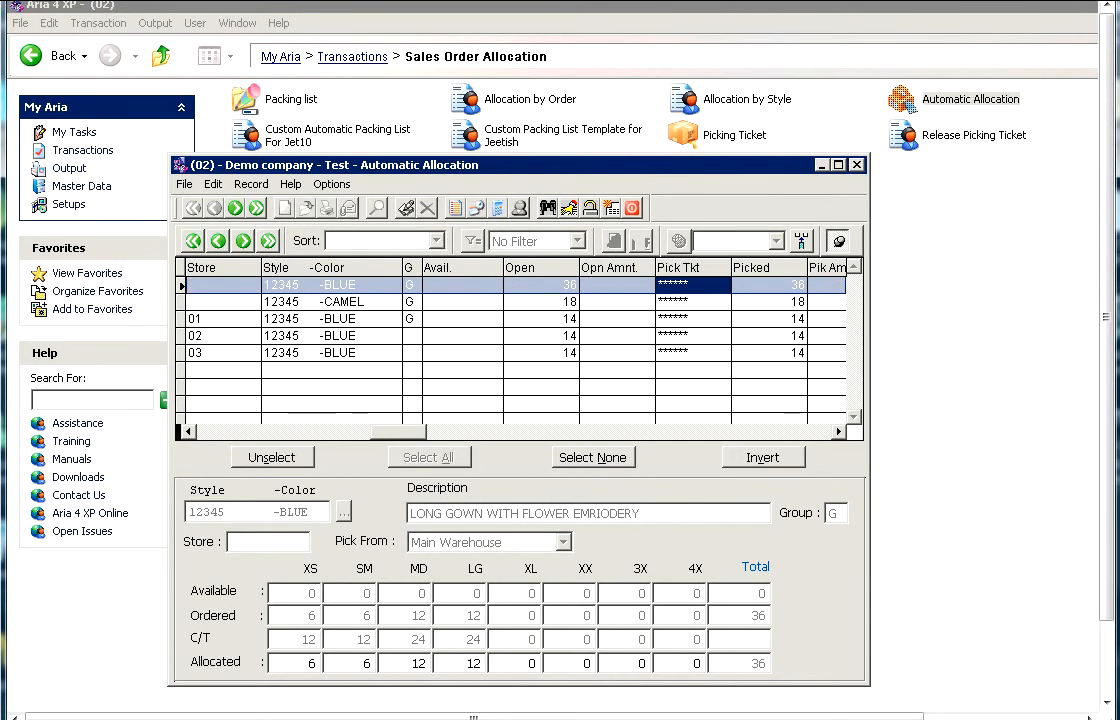
pyautogui.press('Down')
pyautogui.press('Down')
pyautogui.press('Down')
pyautogui.press('Down')
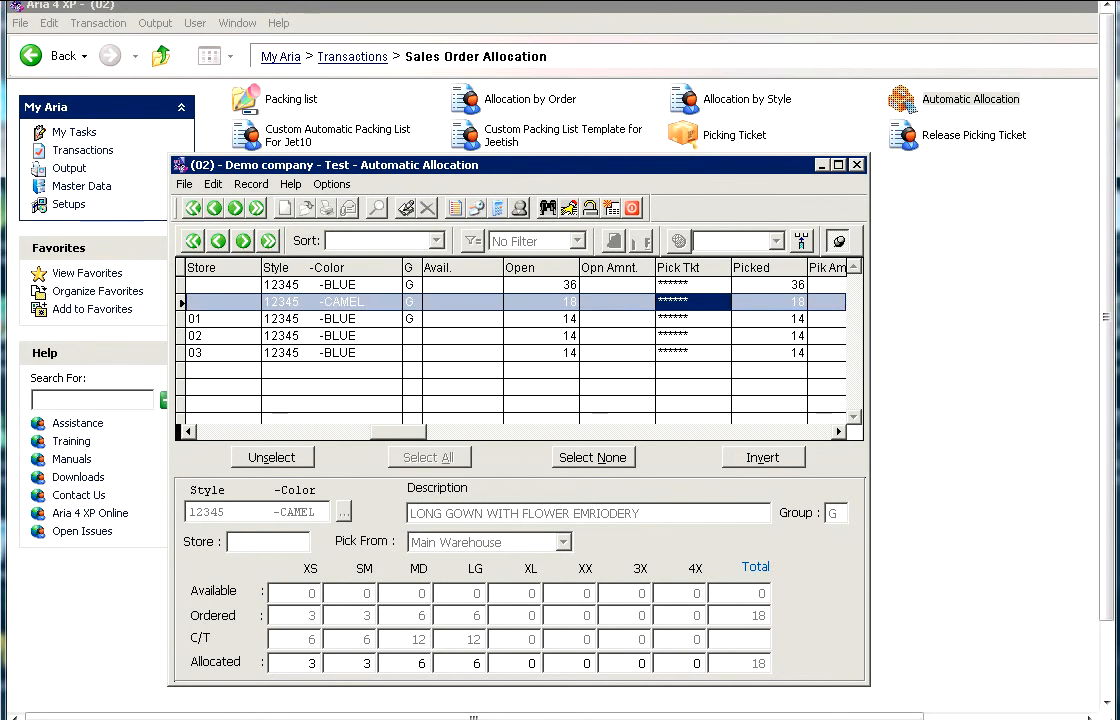
pyautogui.press('Up')
pyautogui.press('Up')
pyautogui.press('Up')
pyautogui.press('Up')
pyautogui.press('Tab')
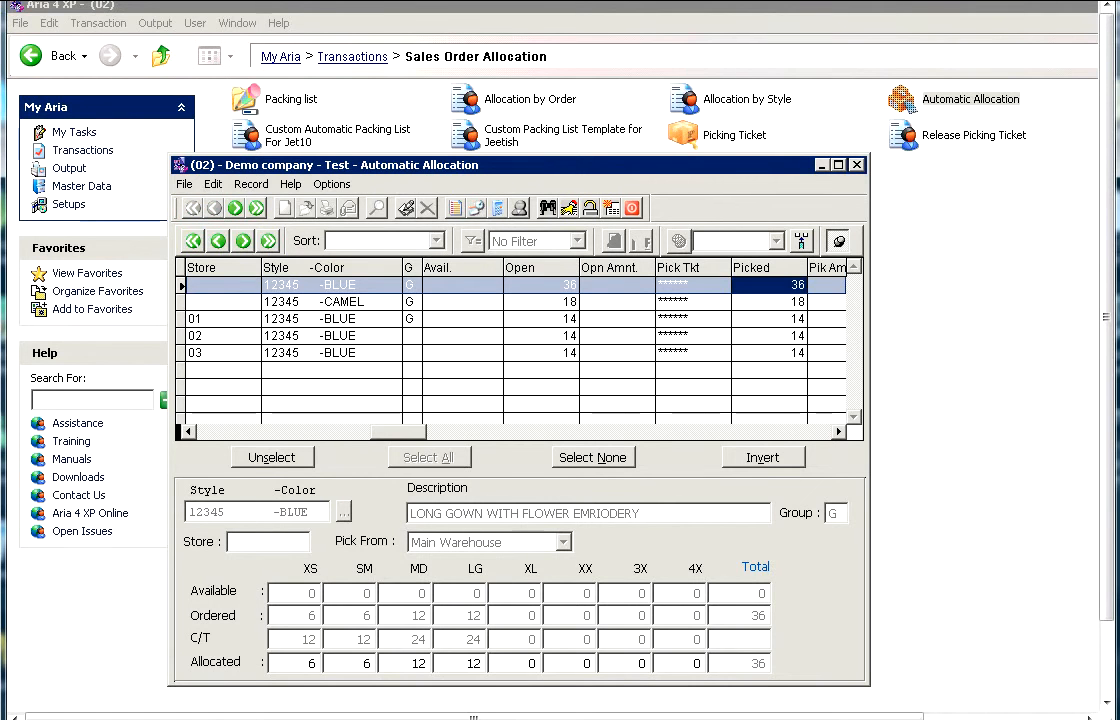
pyautogui.press('Tab')
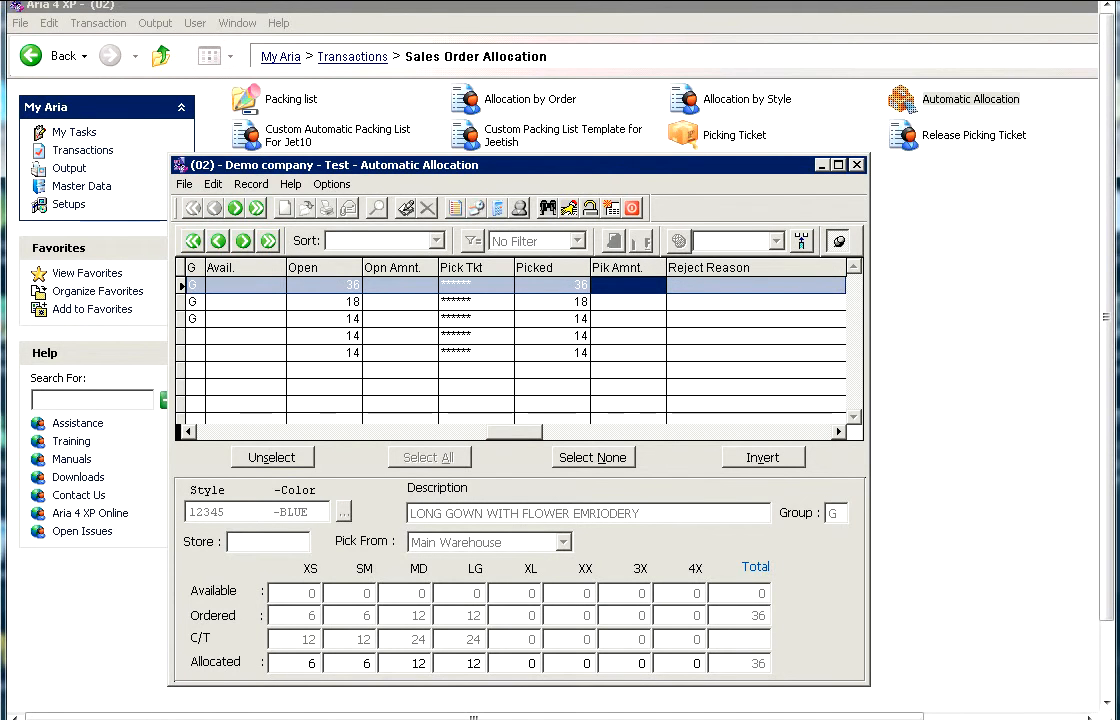
pyautogui.press('Tab')
pyautogui.press('Tab')
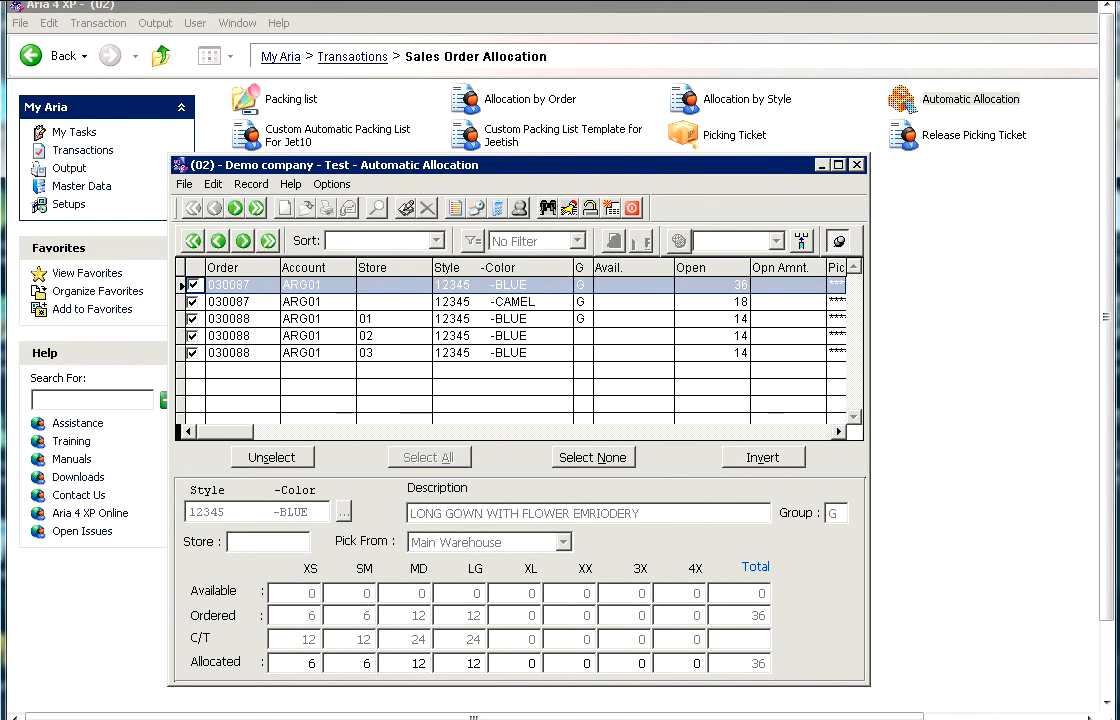
# Step: Start generating picking tickets for all selected order lines
pyautogui.click(611, 210)
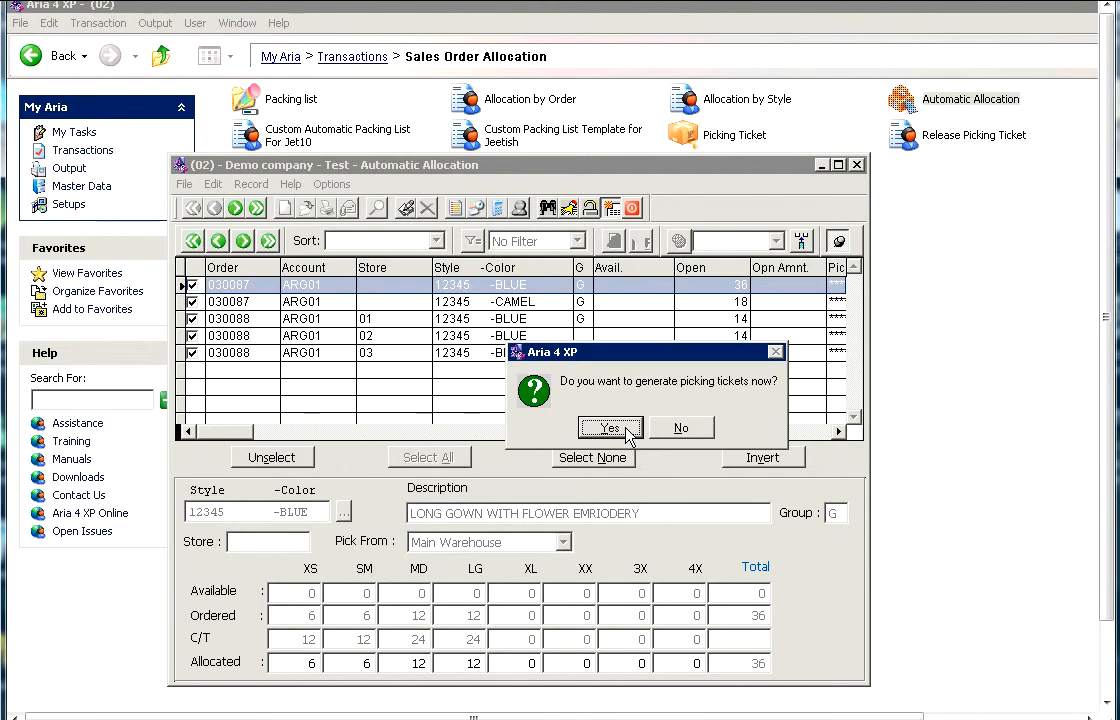
pyautogui.click(626, 428)
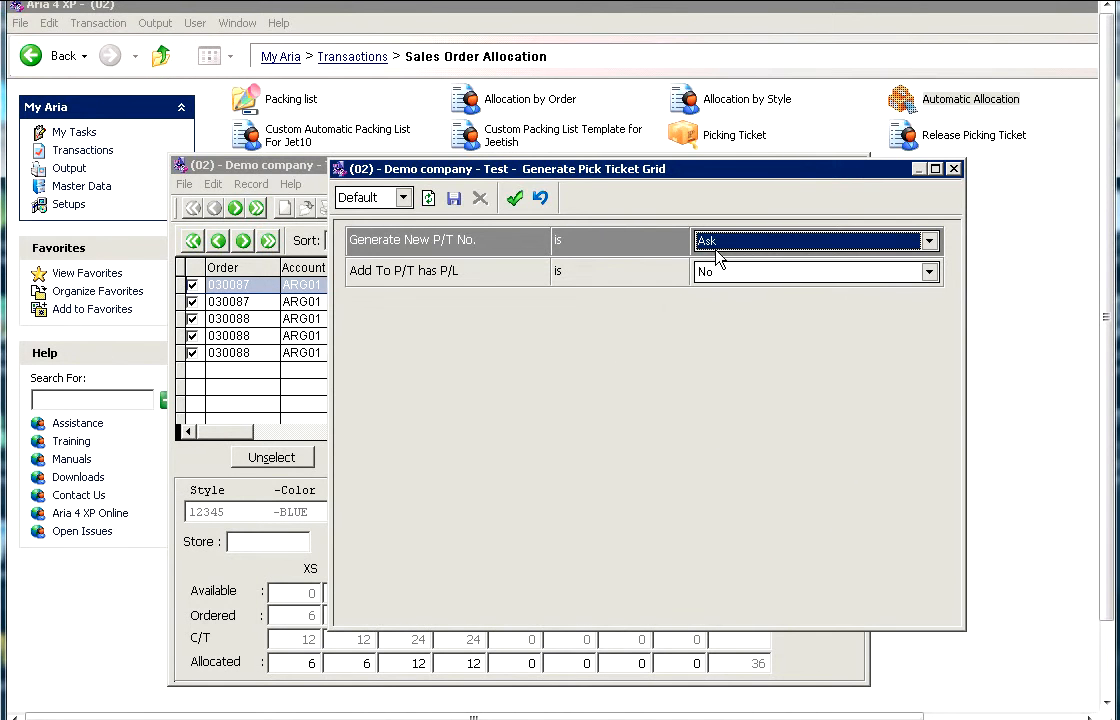
# Step: Try the pick ticket options with Generate New P/T No. set to No and Add To P/T has P/L set to Yes
pyautogui.click(720, 252)
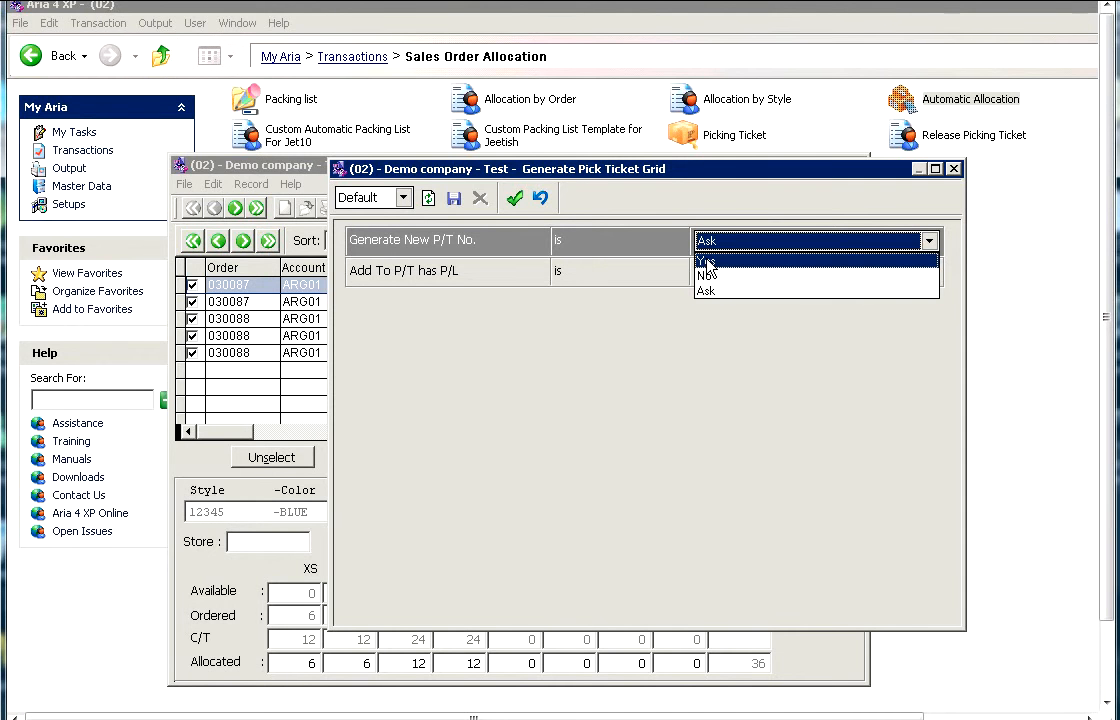
pyautogui.click(707, 276)
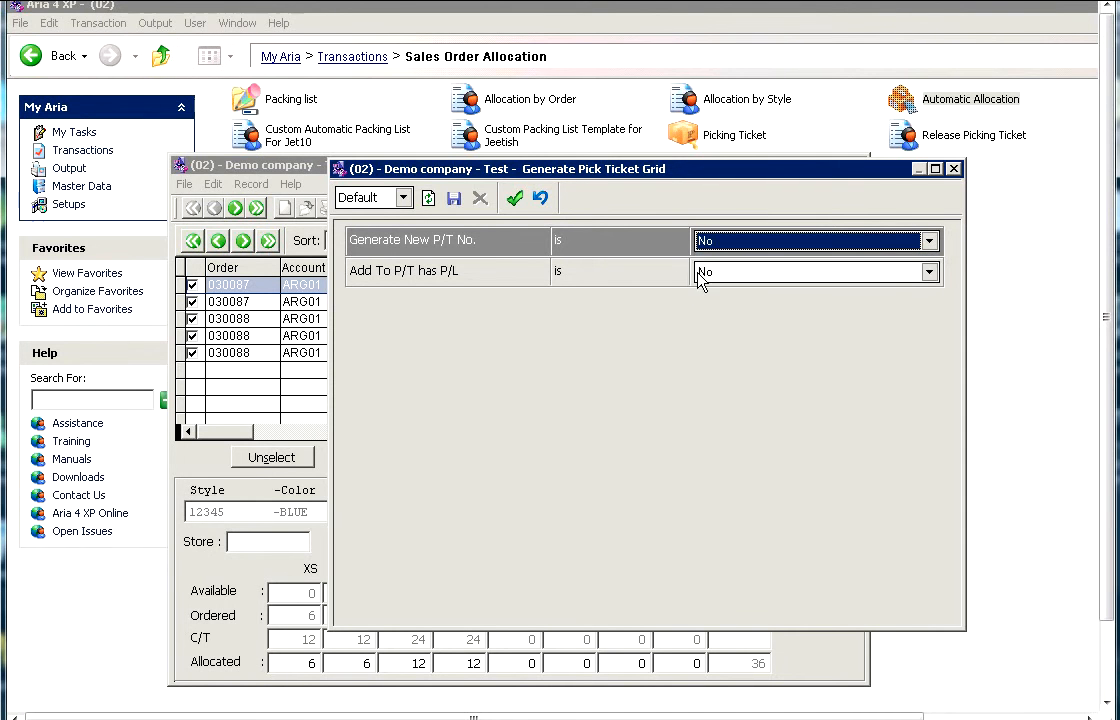
pyautogui.click(732, 279)
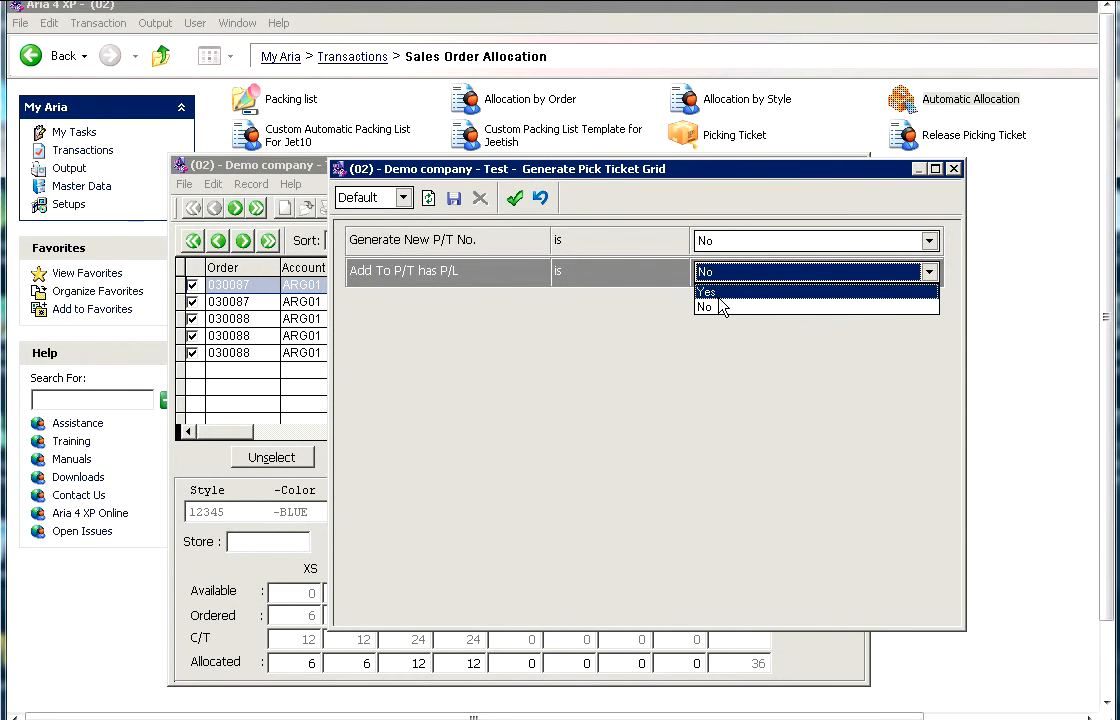
pyautogui.click(720, 294)
# Step: Set Generate New P/T No. to Yes and generate the picking tickets
pyautogui.click(712, 244)
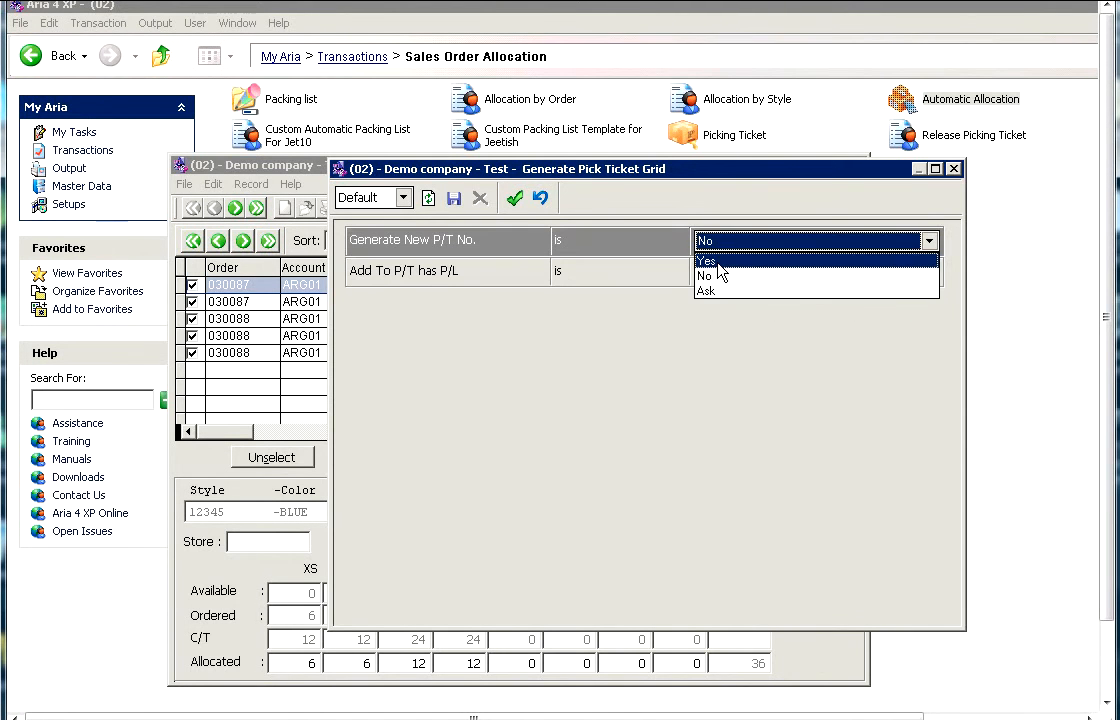
pyautogui.click(717, 264)
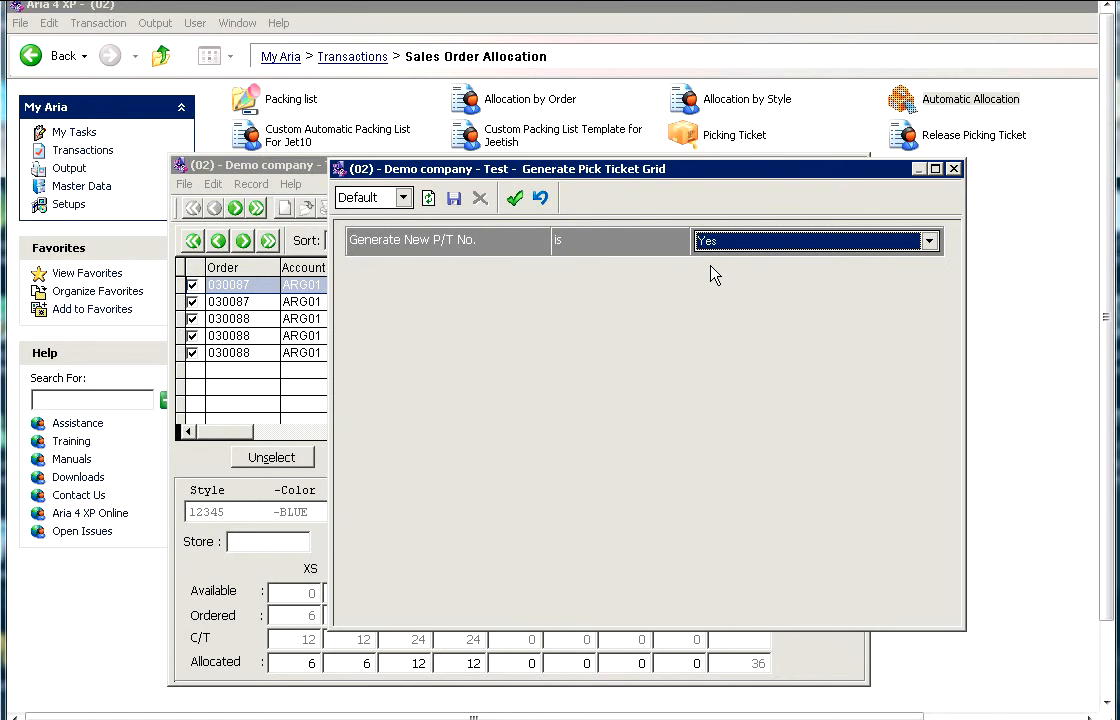
pyautogui.click(513, 200)
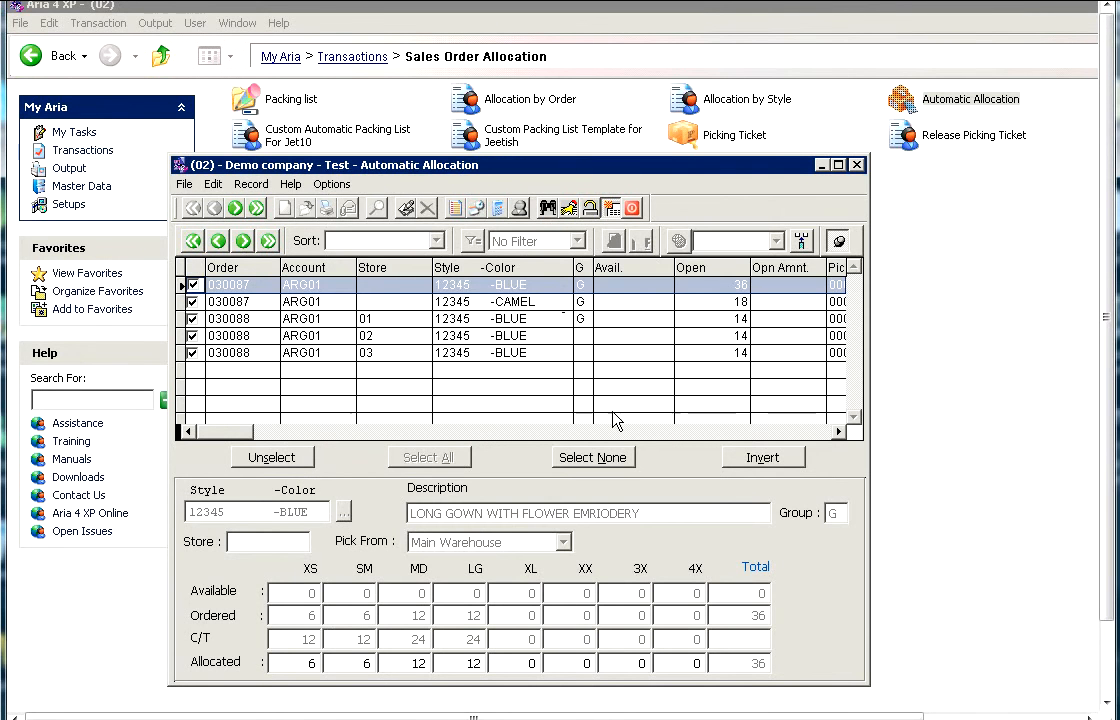
# Step: Examine the pick ticket numbers, picked quantities and allocated sizes of each order line
pyautogui.click(736, 432)
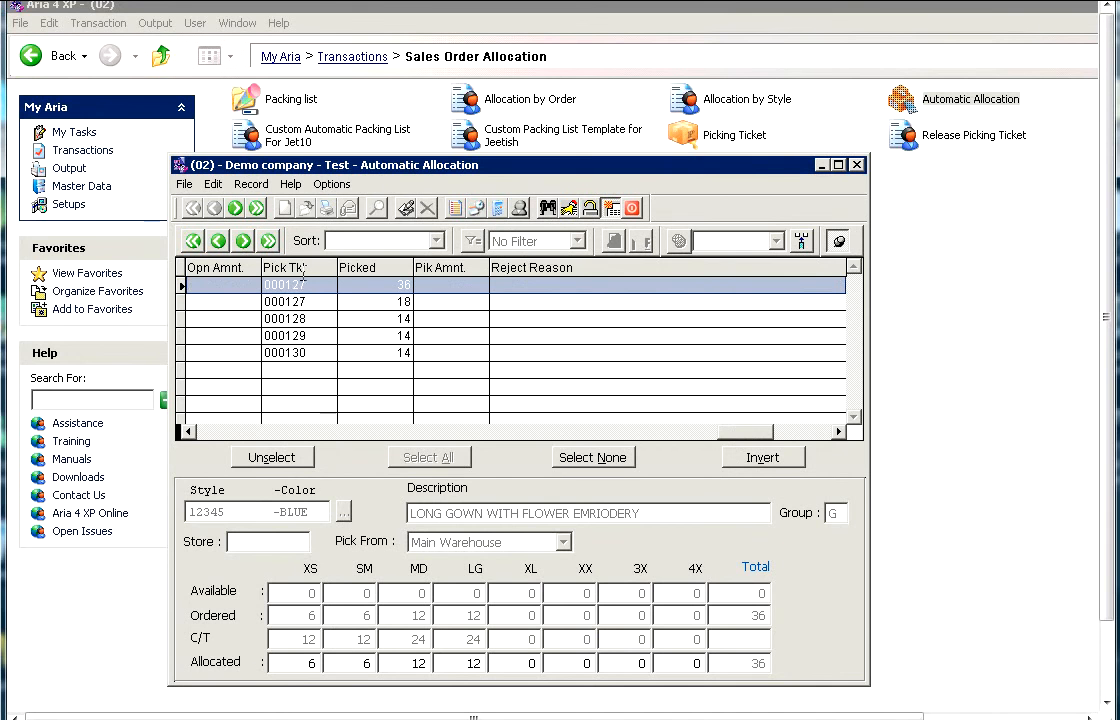
pyautogui.click(319, 283)
pyautogui.press('Down')
pyautogui.press('Down')
pyautogui.press('Down')
pyautogui.press('Down')
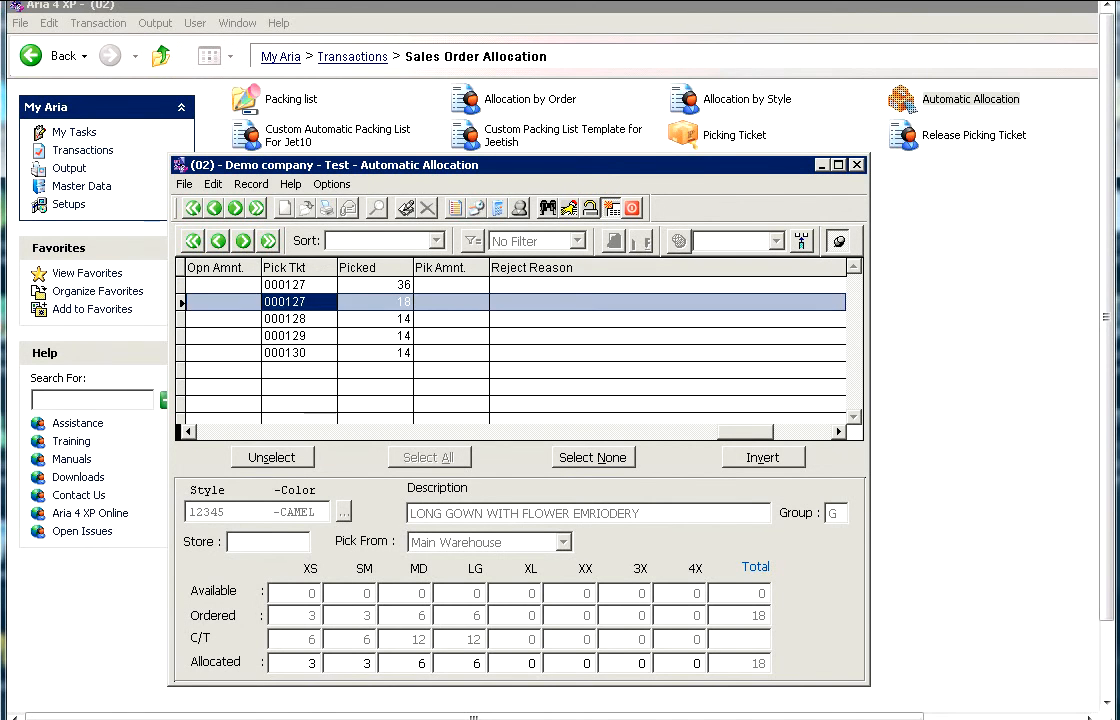
pyautogui.press('Right')
pyautogui.press('Right')
pyautogui.press('Right')
pyautogui.press('Right')
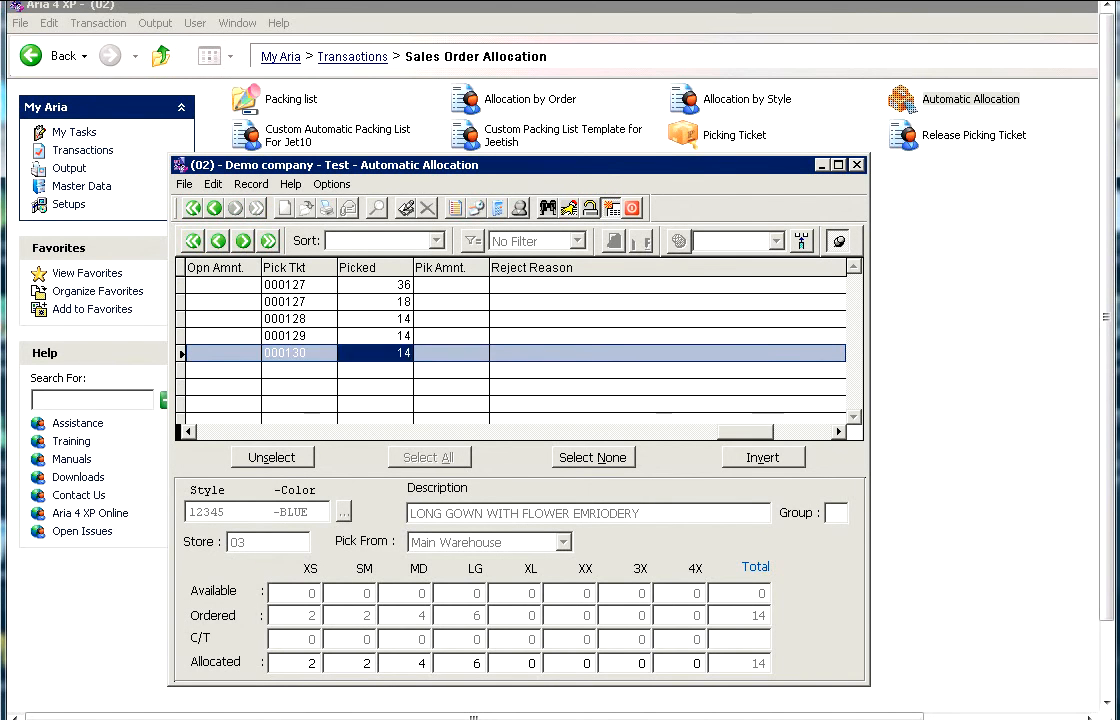
pyautogui.press('Up')
pyautogui.press('Up')
pyautogui.press('Up')
pyautogui.press('Up')
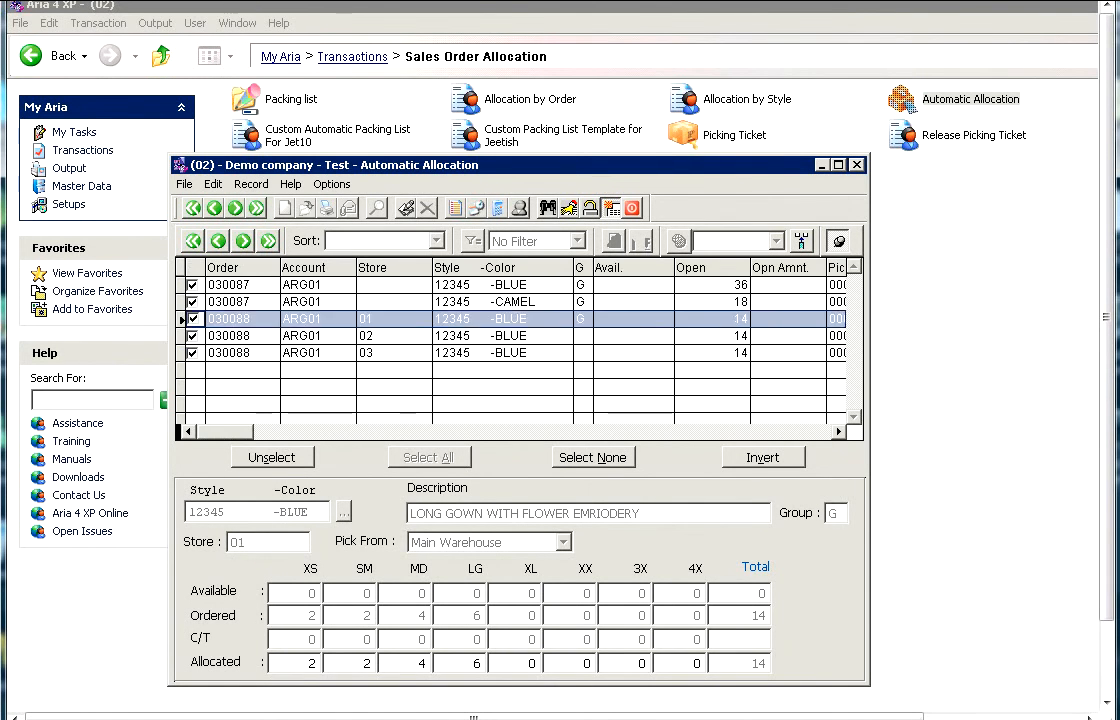
pyautogui.press('Right')
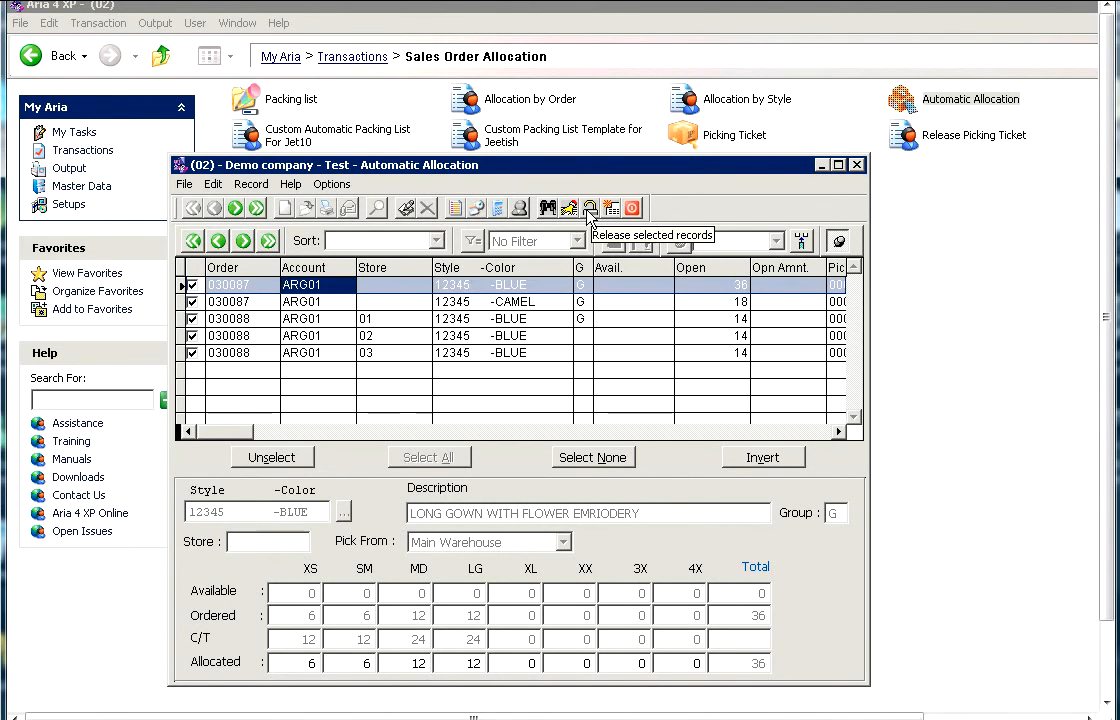
# Step: Release all selected allocated order lines and check their pick ticket and picked quantity columns
pyautogui.click(590, 212)
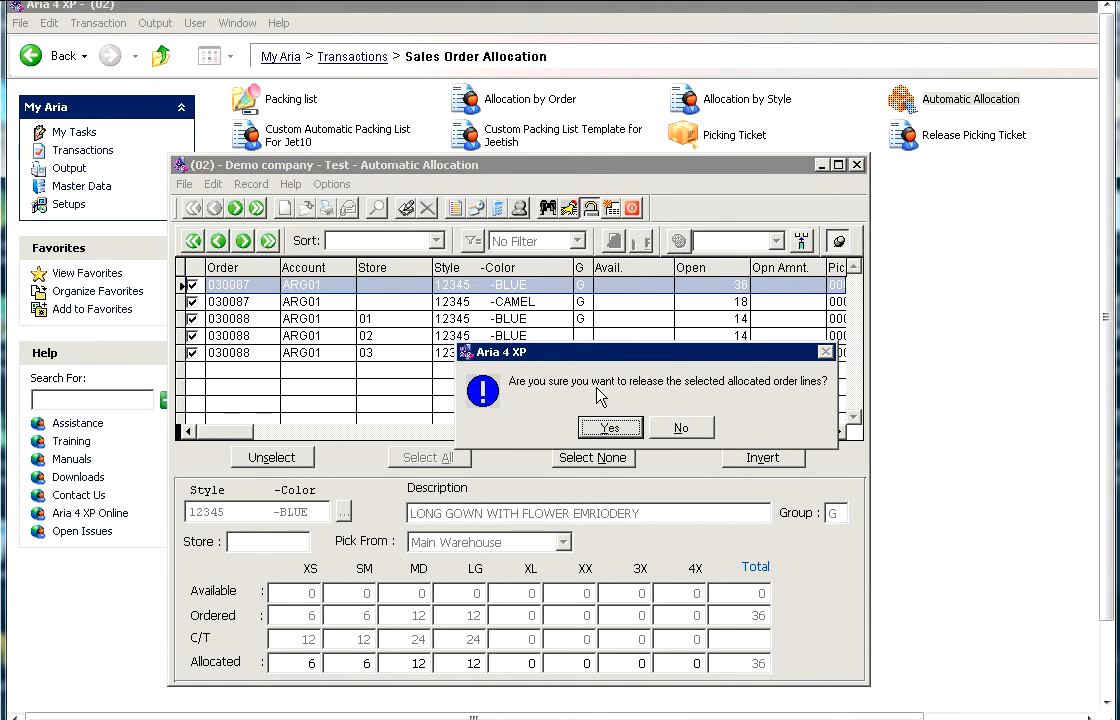
pyautogui.click(612, 428)
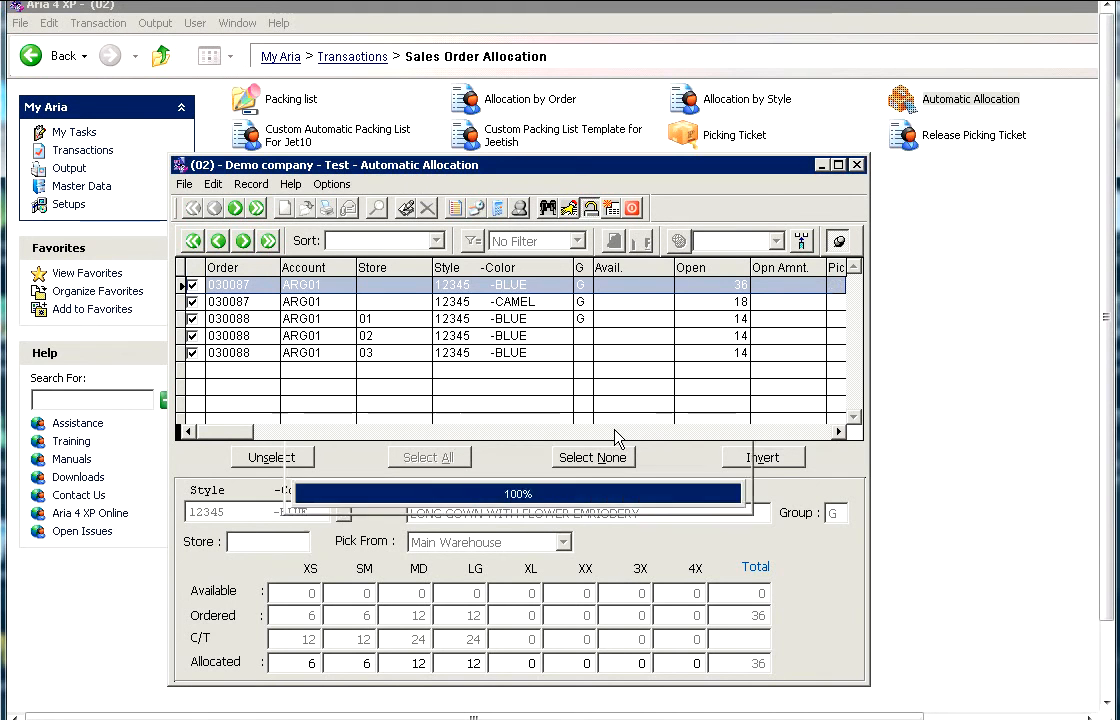
pyautogui.click(689, 432)
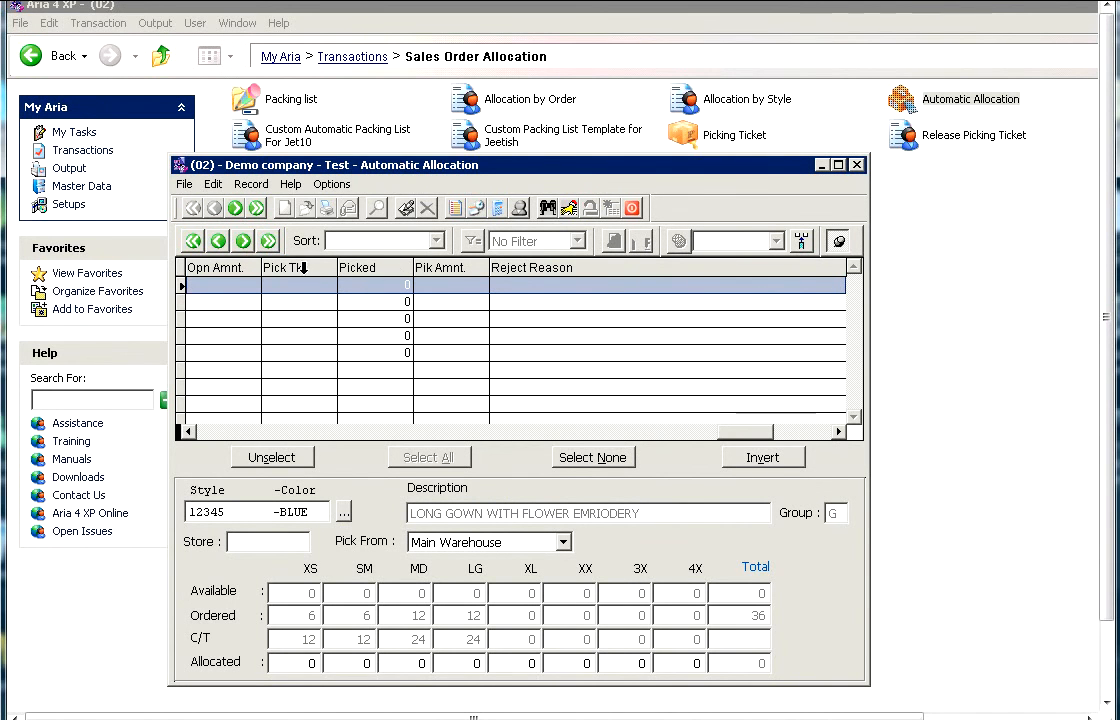
pyautogui.click(239, 434)
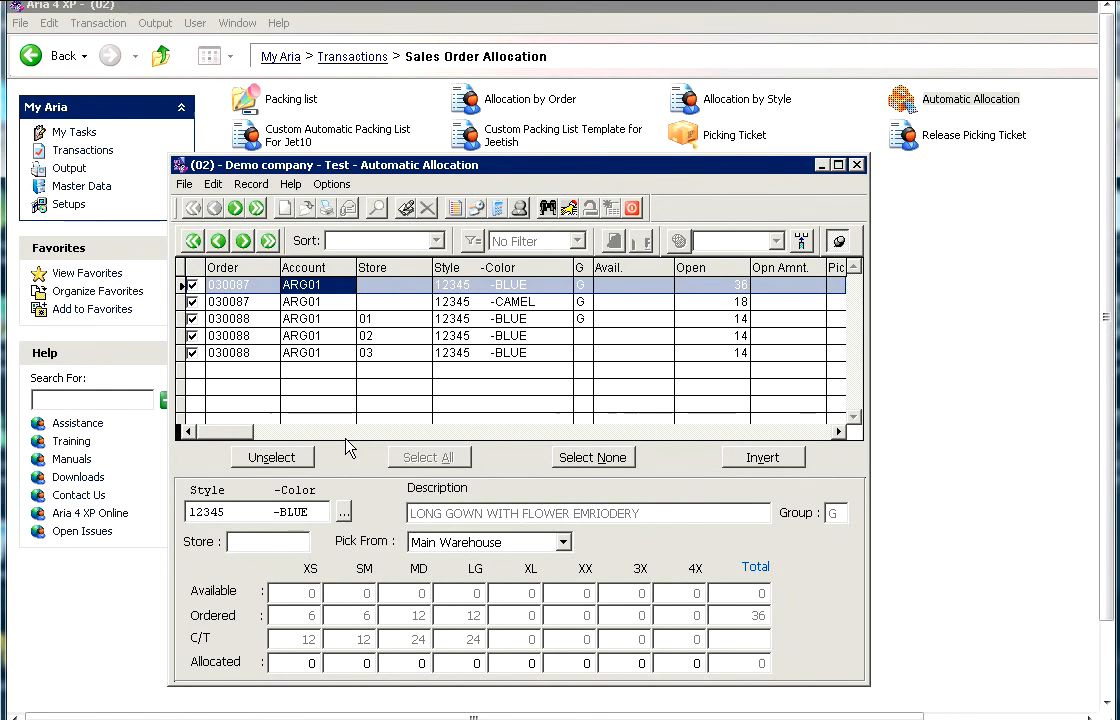
# Step: Try unselecting and reselecting the individual order lines for stores 02 and 03
pyautogui.click(195, 337)
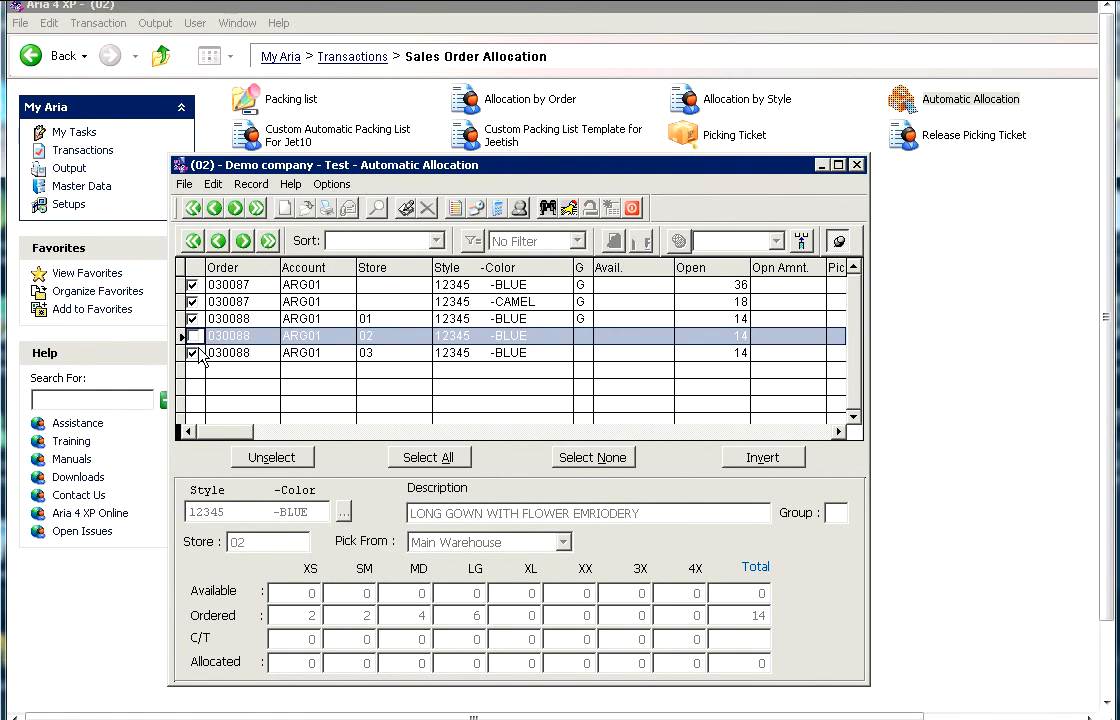
pyautogui.click(195, 337)
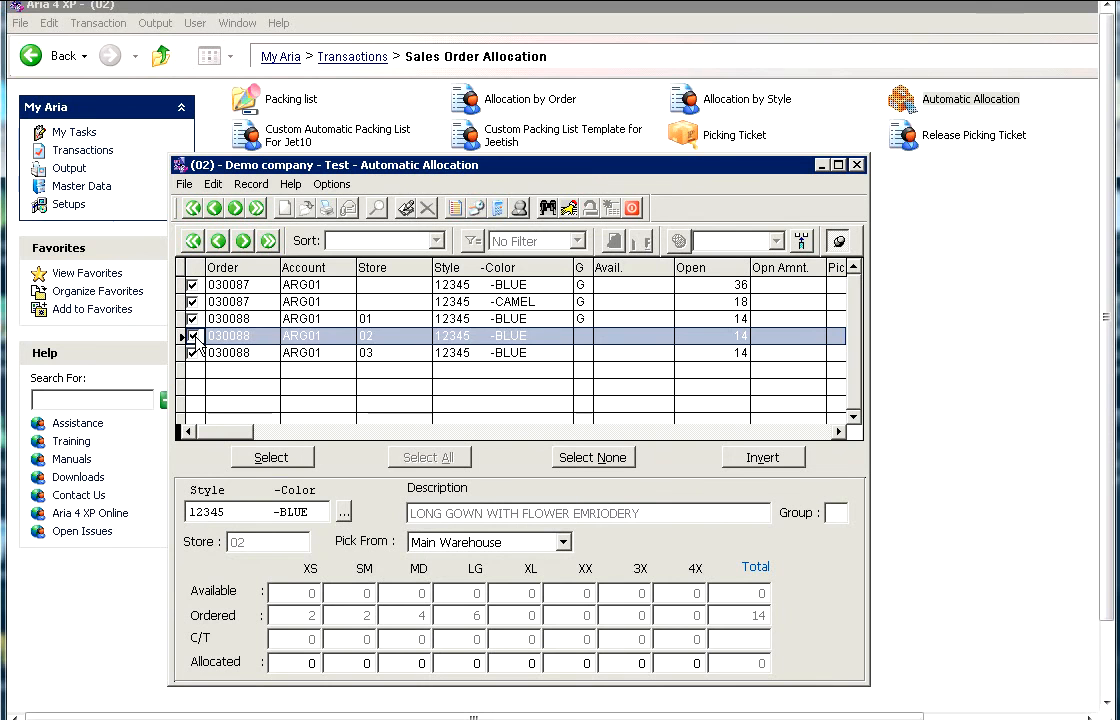
pyautogui.click(195, 355)
pyautogui.click(195, 355)
pyautogui.click(195, 338)
pyautogui.click(195, 338)
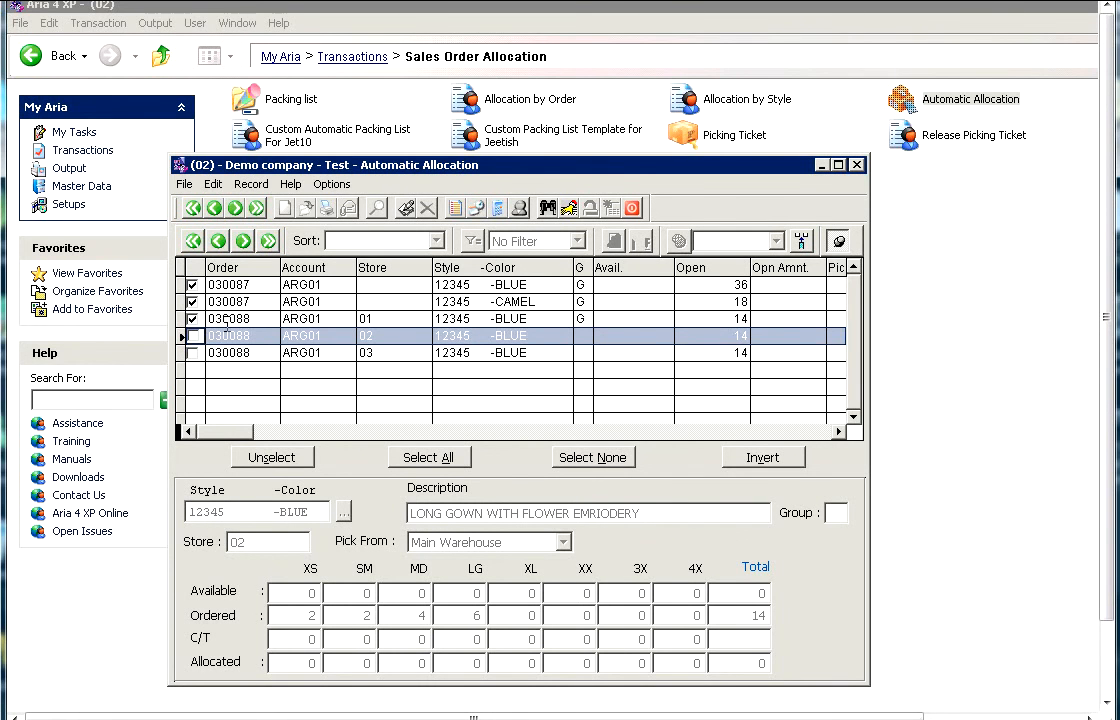
pyautogui.click(195, 337)
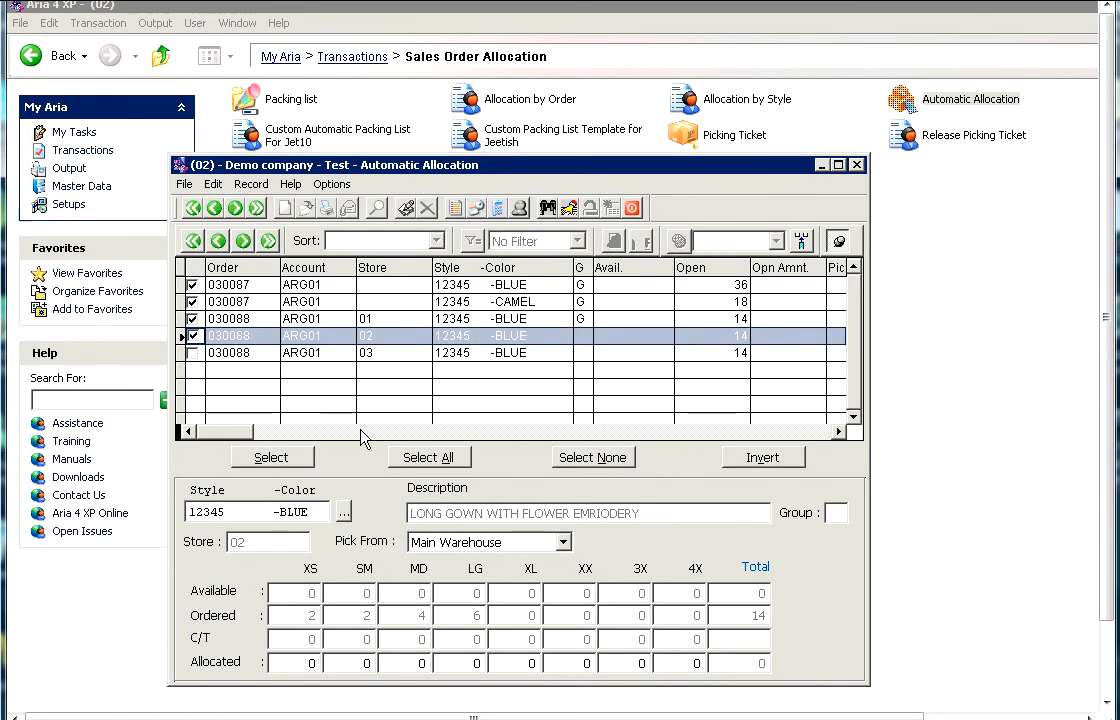
# Step: Clear the selection of the order lines and select all of them again
pyautogui.click(457, 458)
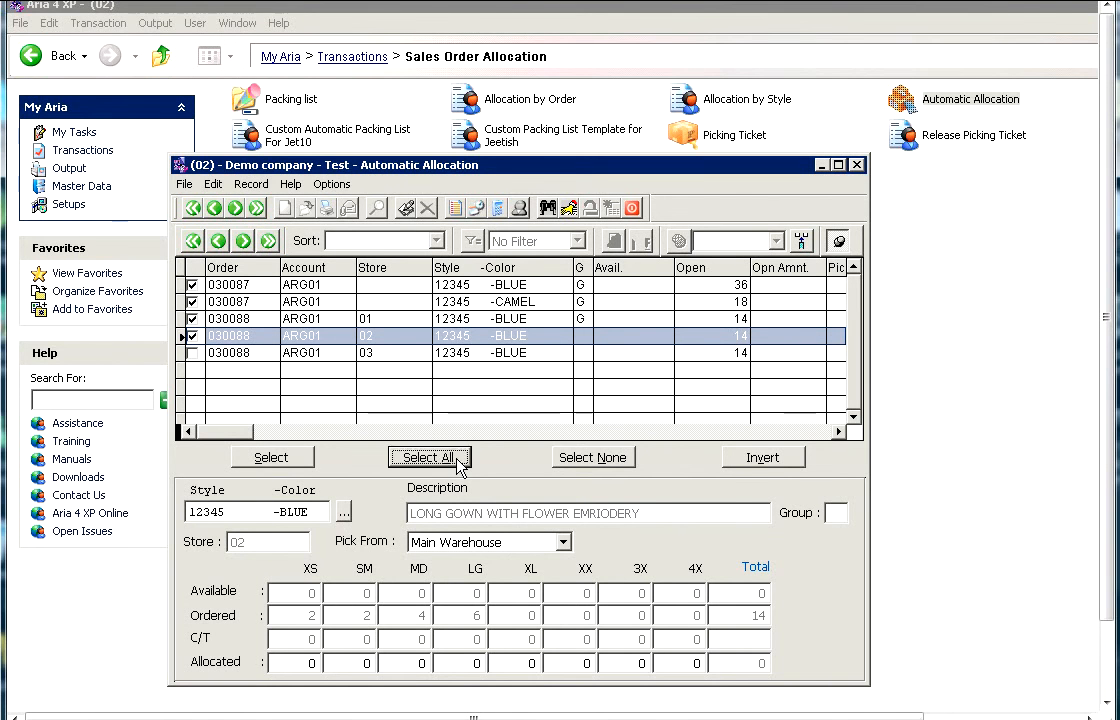
pyautogui.click(578, 462)
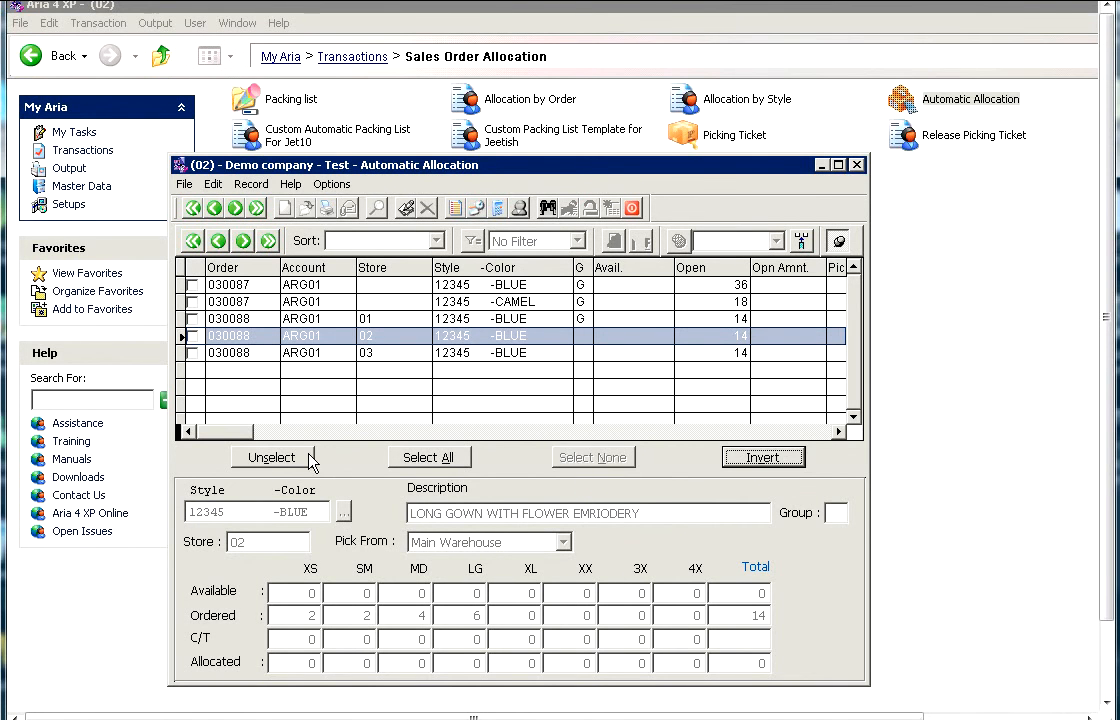
pyautogui.click(447, 462)
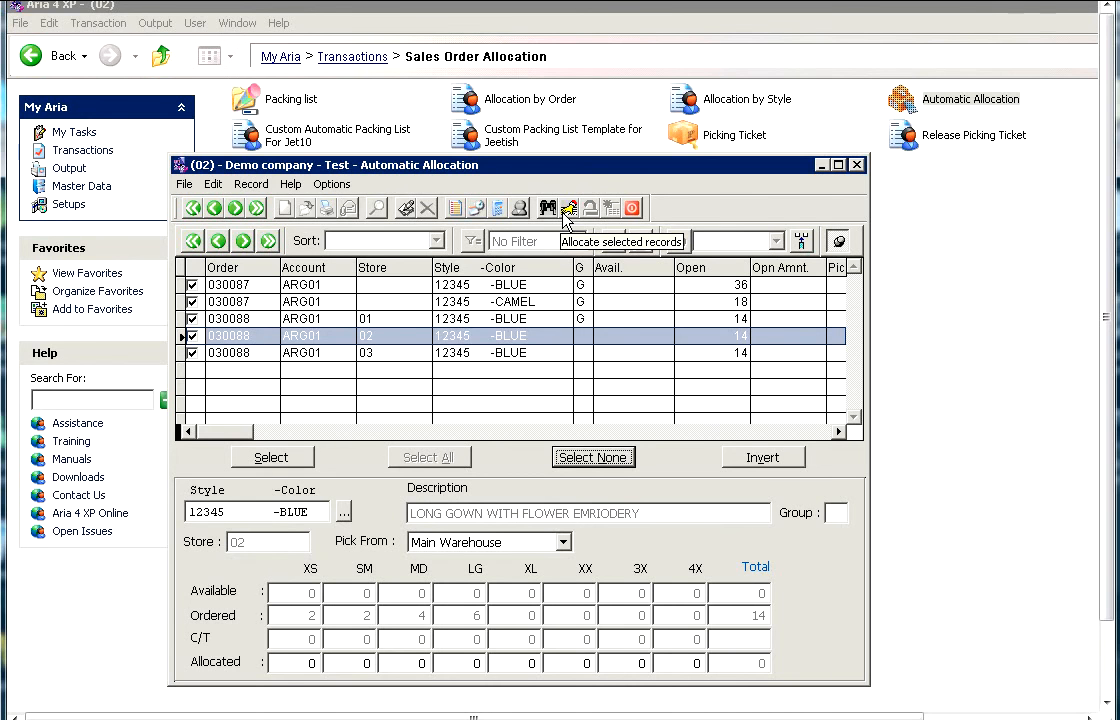
# Step: Allocate the selected order lines from location DEF, with Force Allocation set to Yes and Sort 1 set to Completion date
pyautogui.click(567, 210)
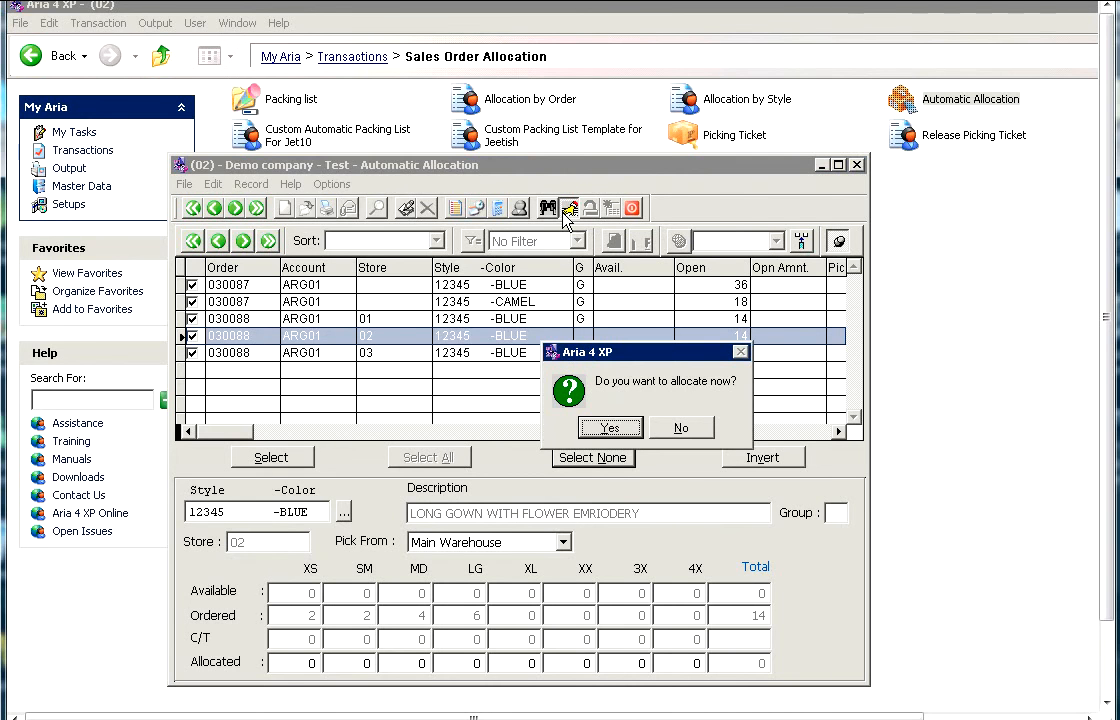
pyautogui.click(610, 427)
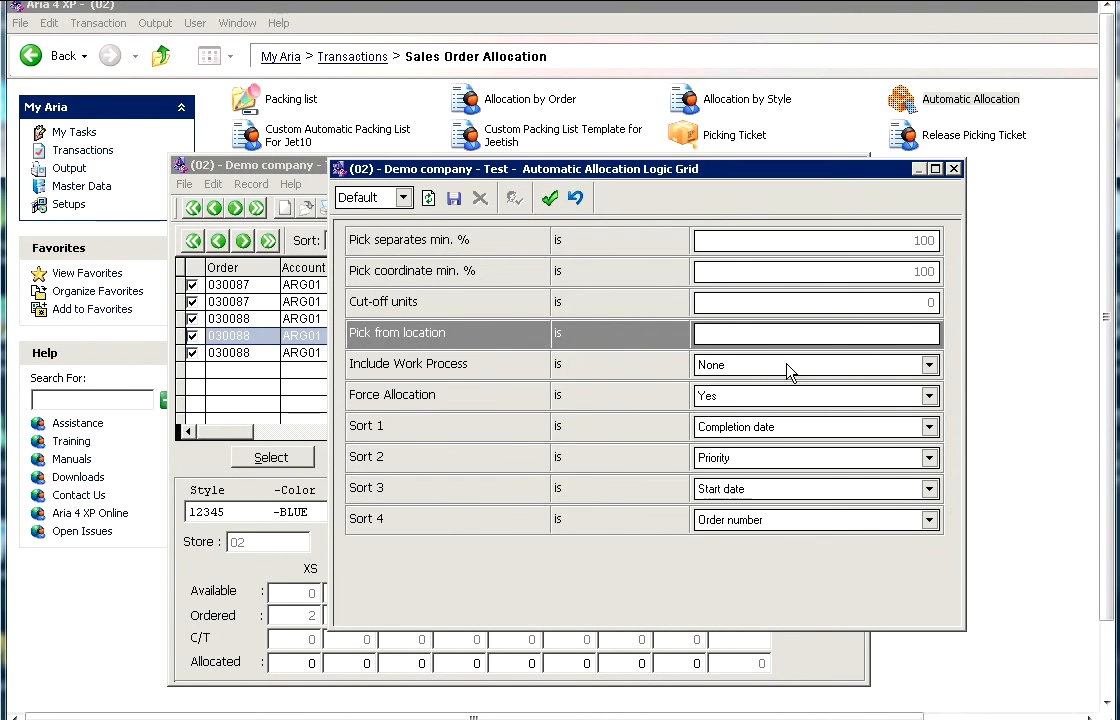
pyautogui.click(755, 333)
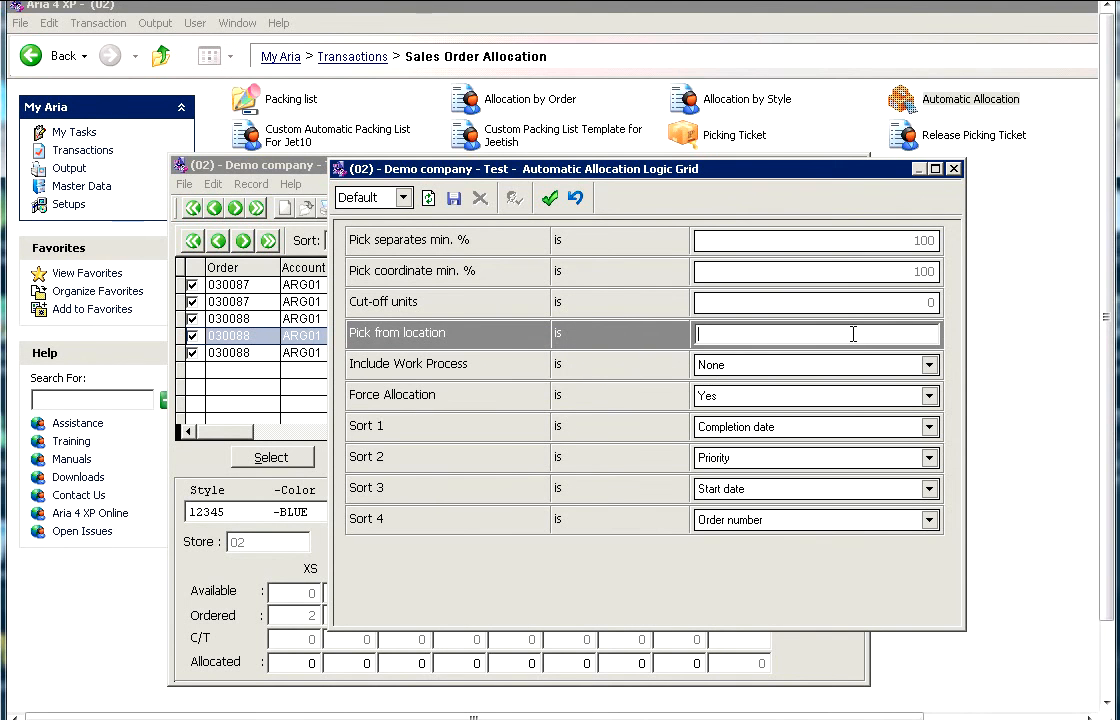
pyautogui.press('Return')
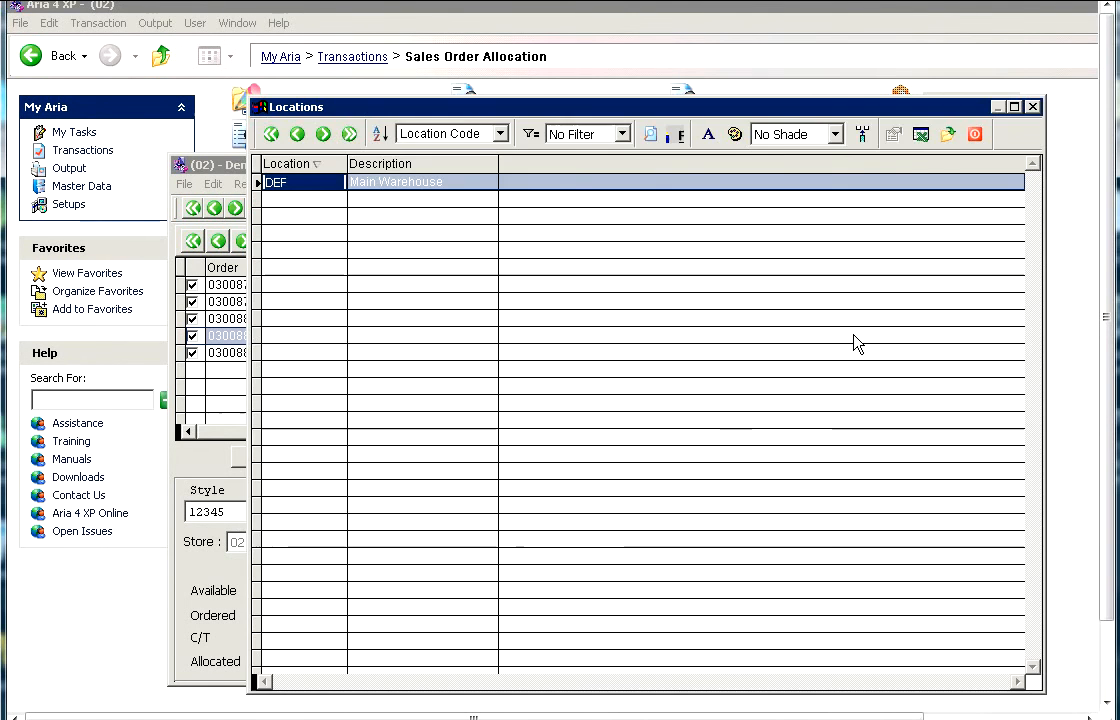
pyautogui.press('Return')
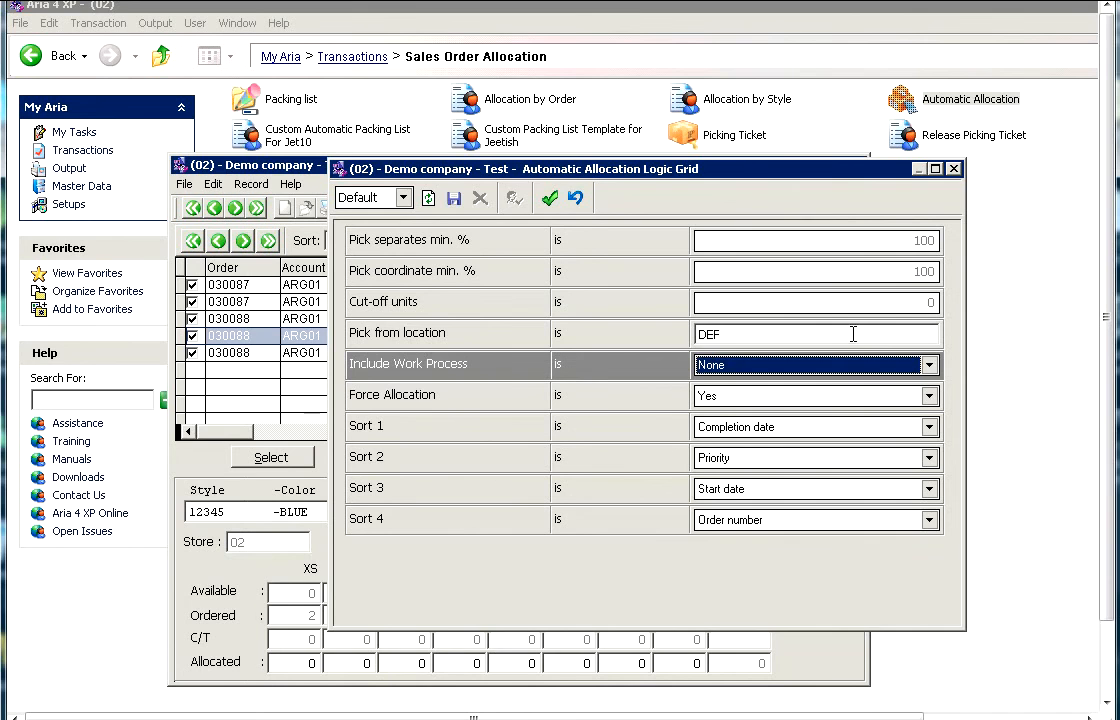
pyautogui.click(763, 398)
pyautogui.click(735, 416)
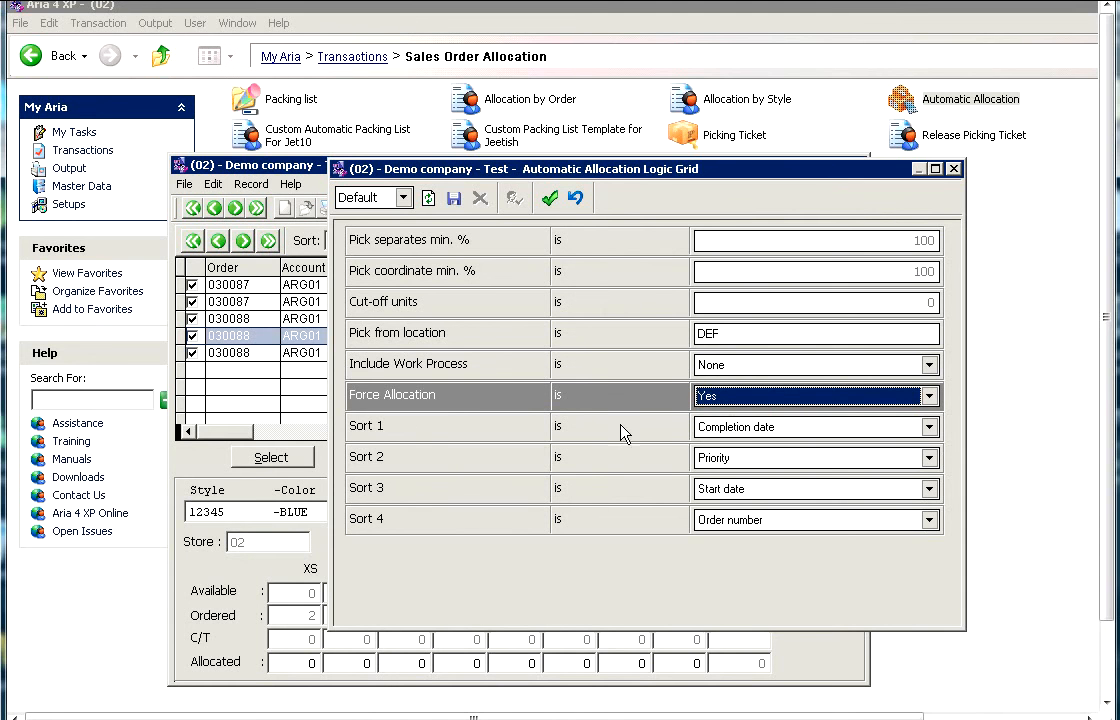
pyautogui.click(726, 430)
pyautogui.click(730, 448)
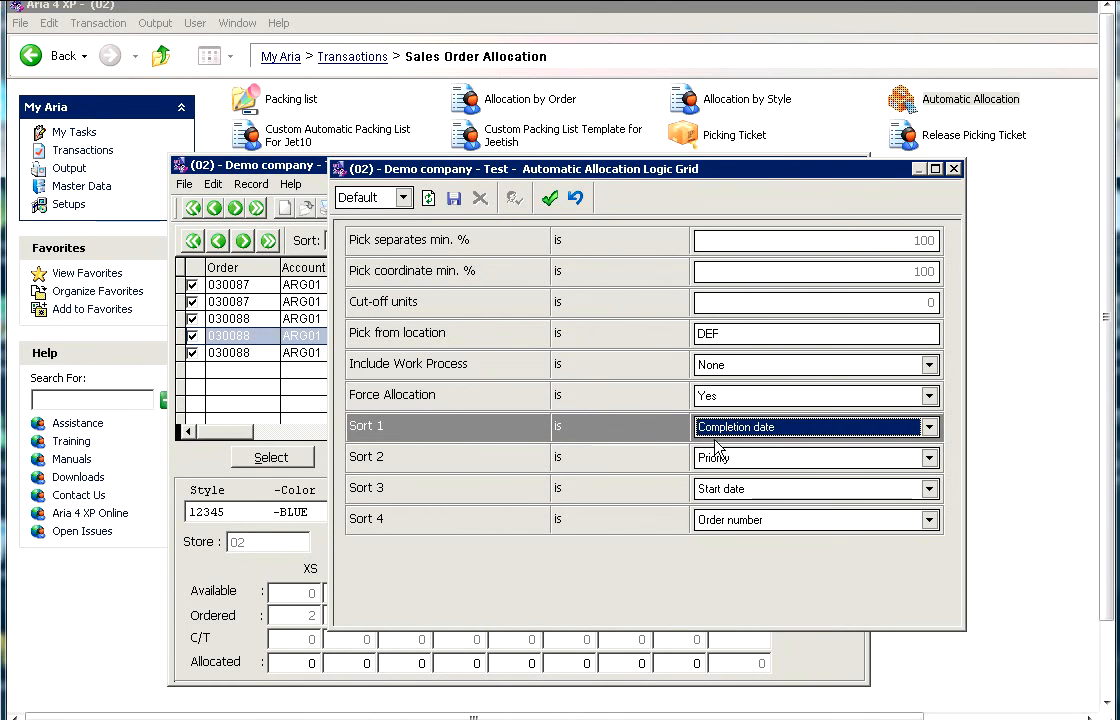
pyautogui.click(550, 199)
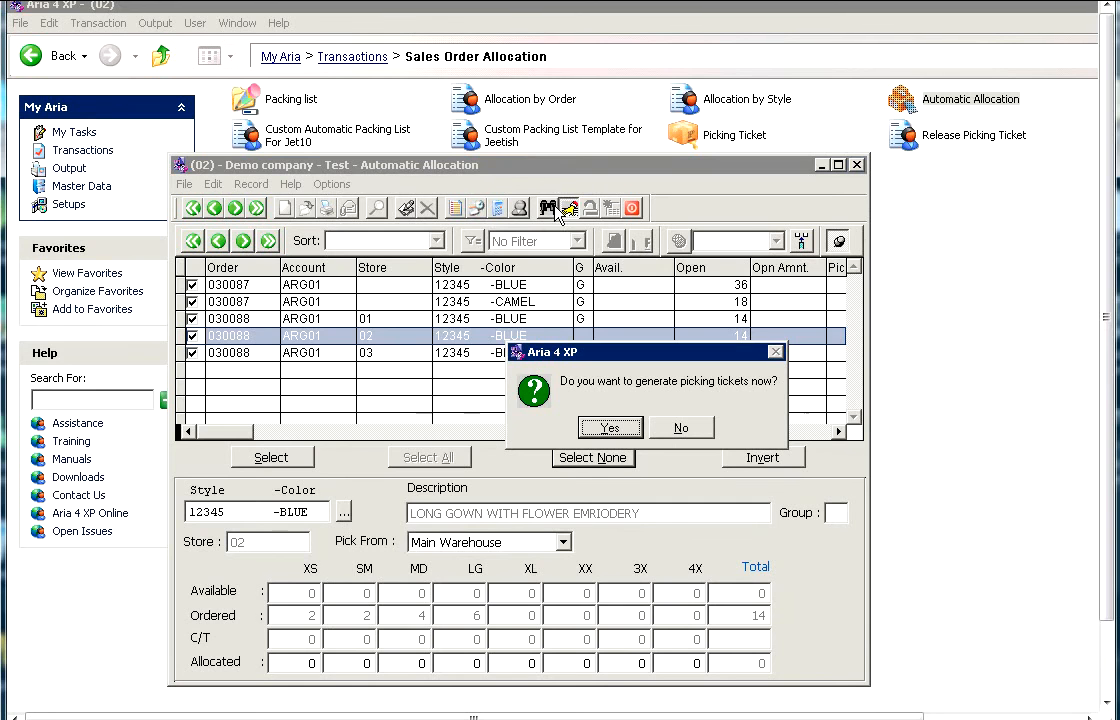
# Step: Generate picking tickets for the reallocated lines with Generate New P/T No. set to Yes, and check the pick ticket column
pyautogui.click(633, 437)
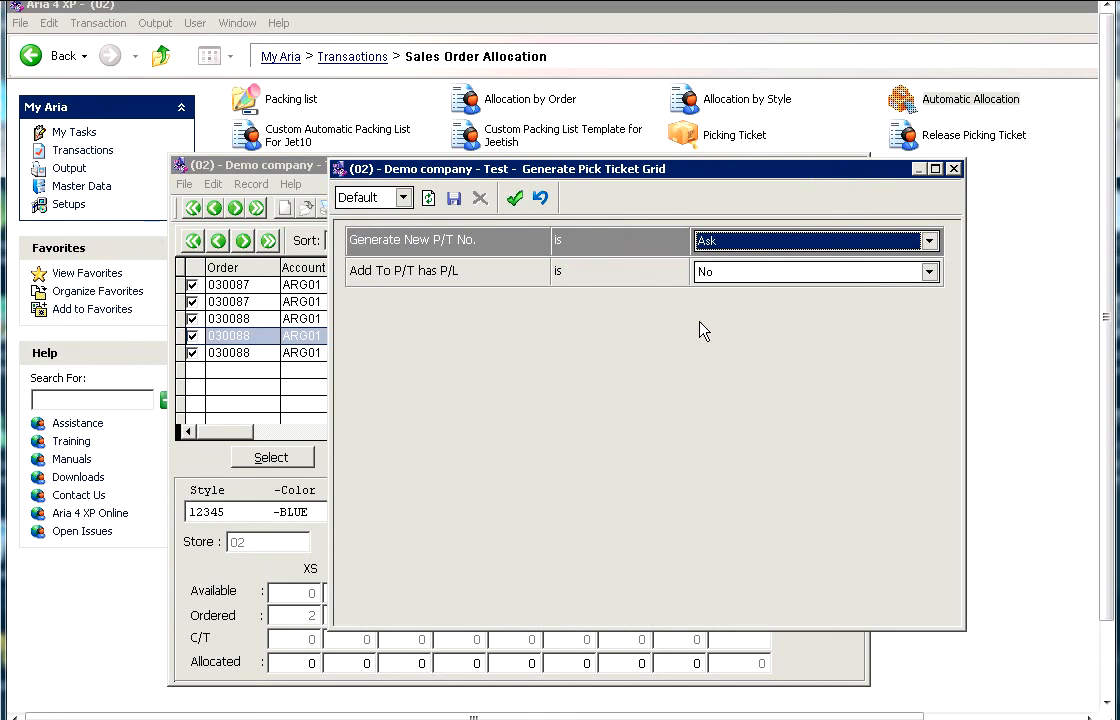
pyautogui.click(741, 245)
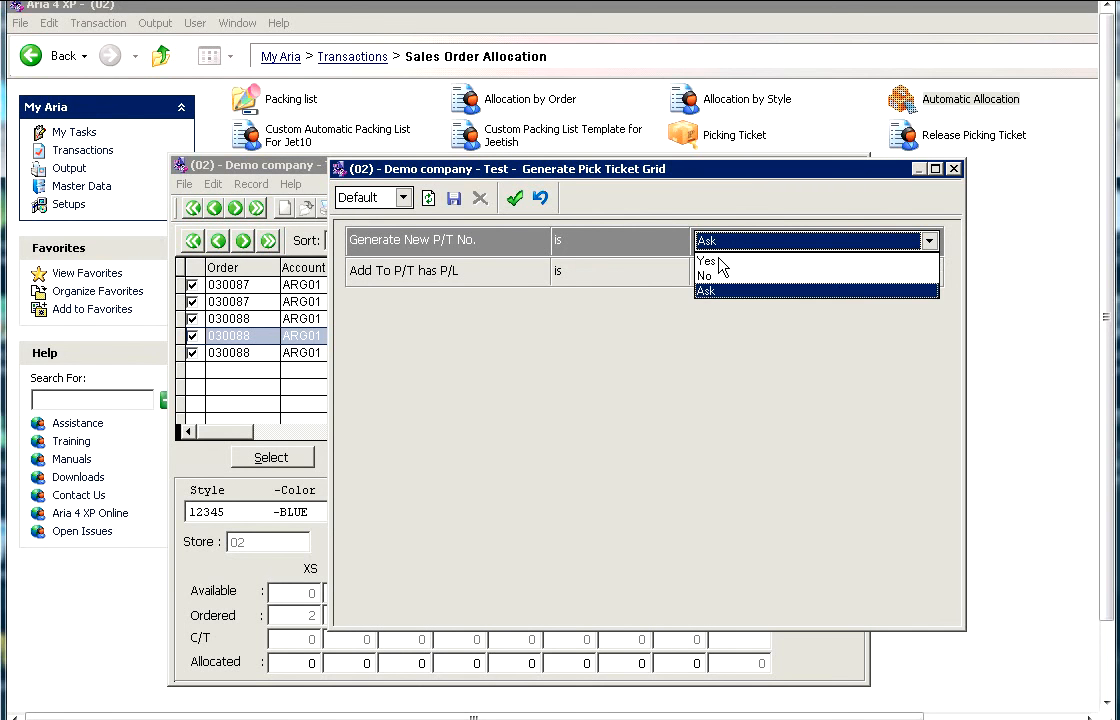
pyautogui.click(710, 262)
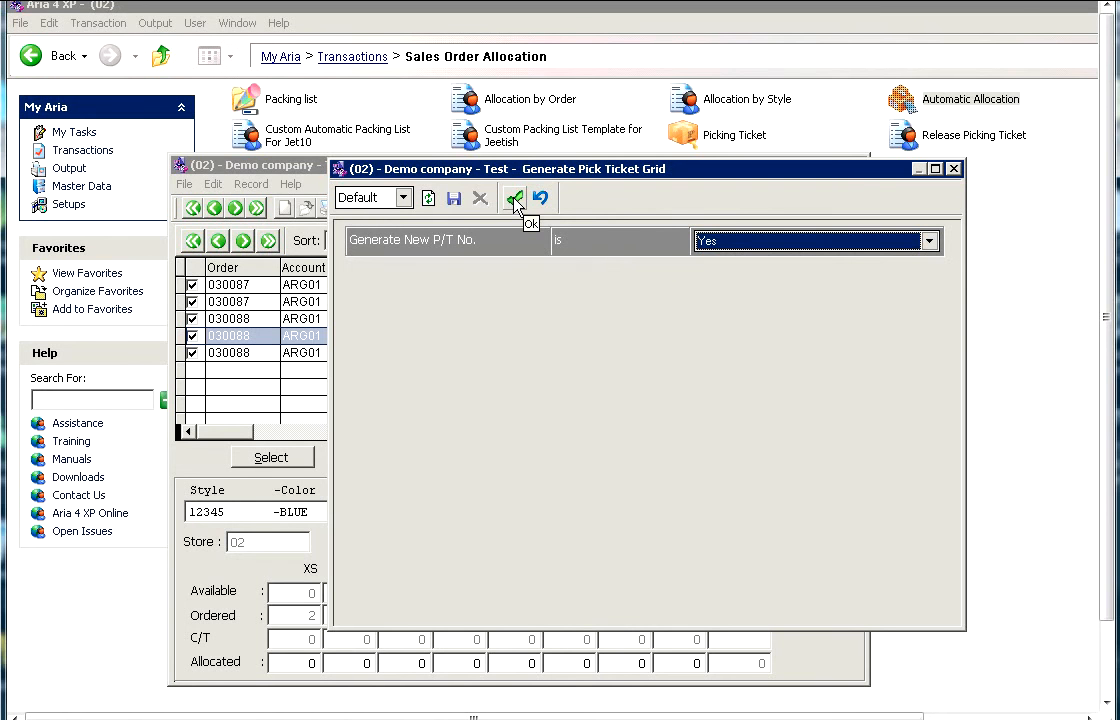
pyautogui.click(712, 247)
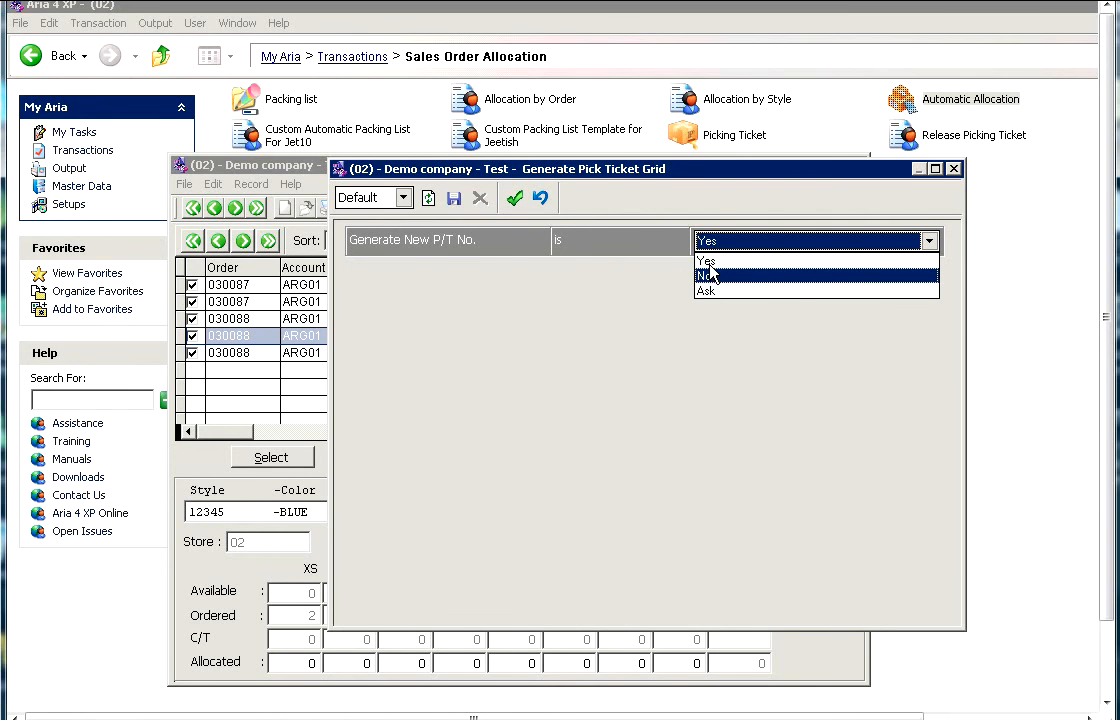
pyautogui.click(712, 262)
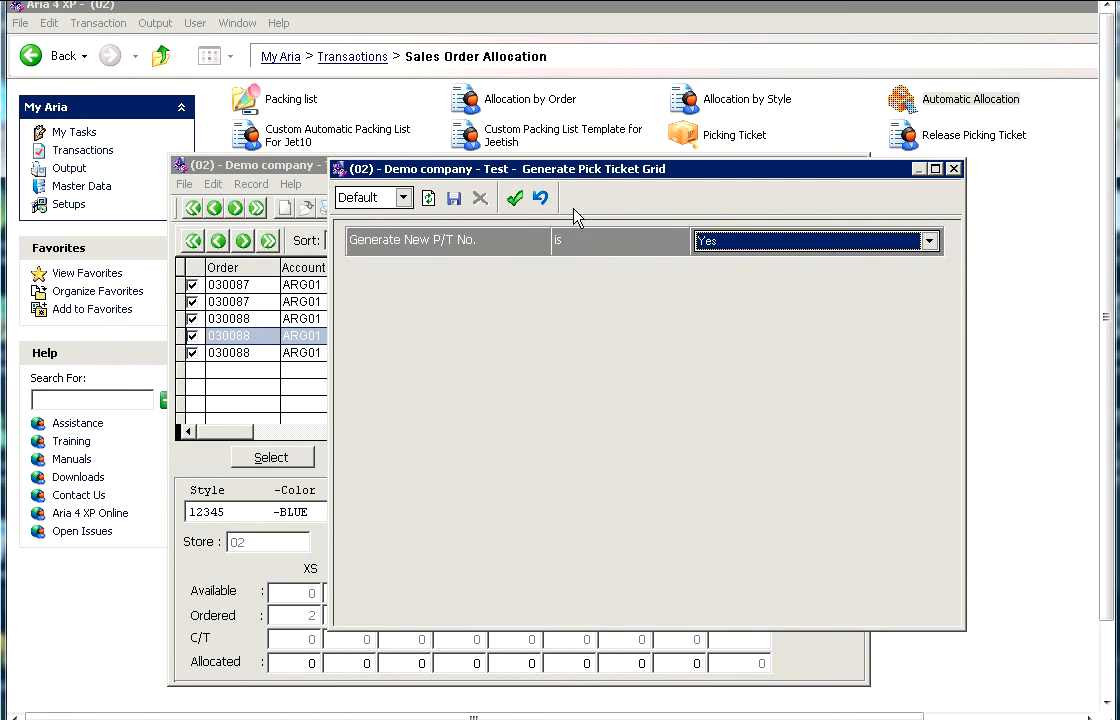
pyautogui.click(515, 198)
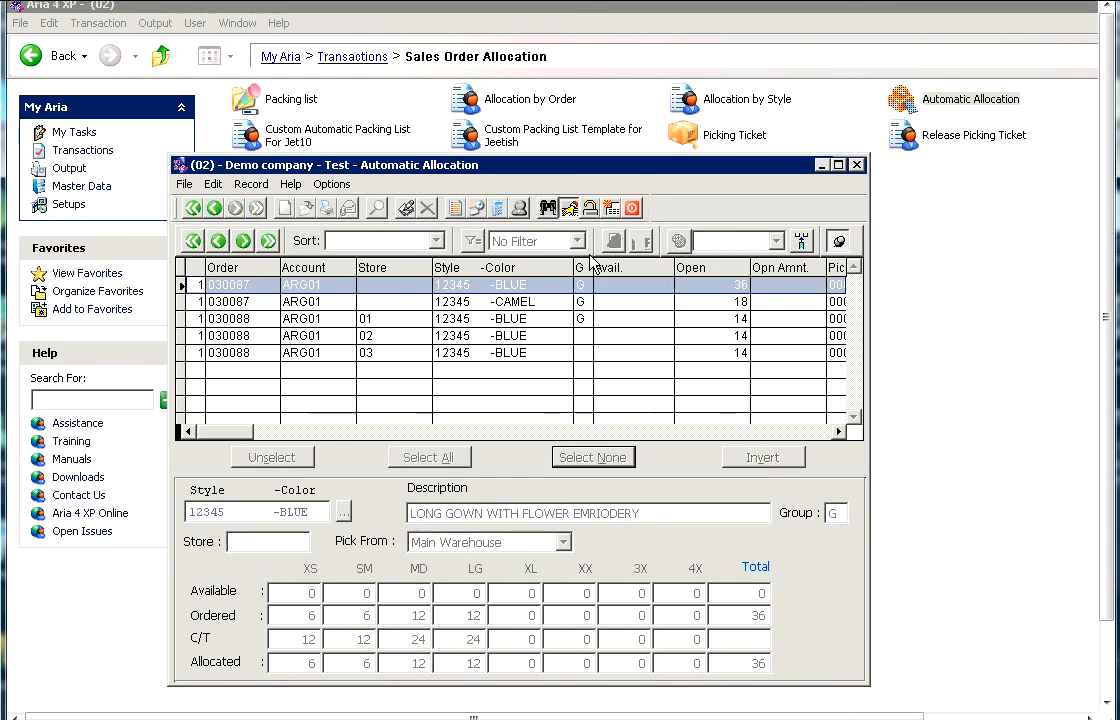
pyautogui.click(749, 434)
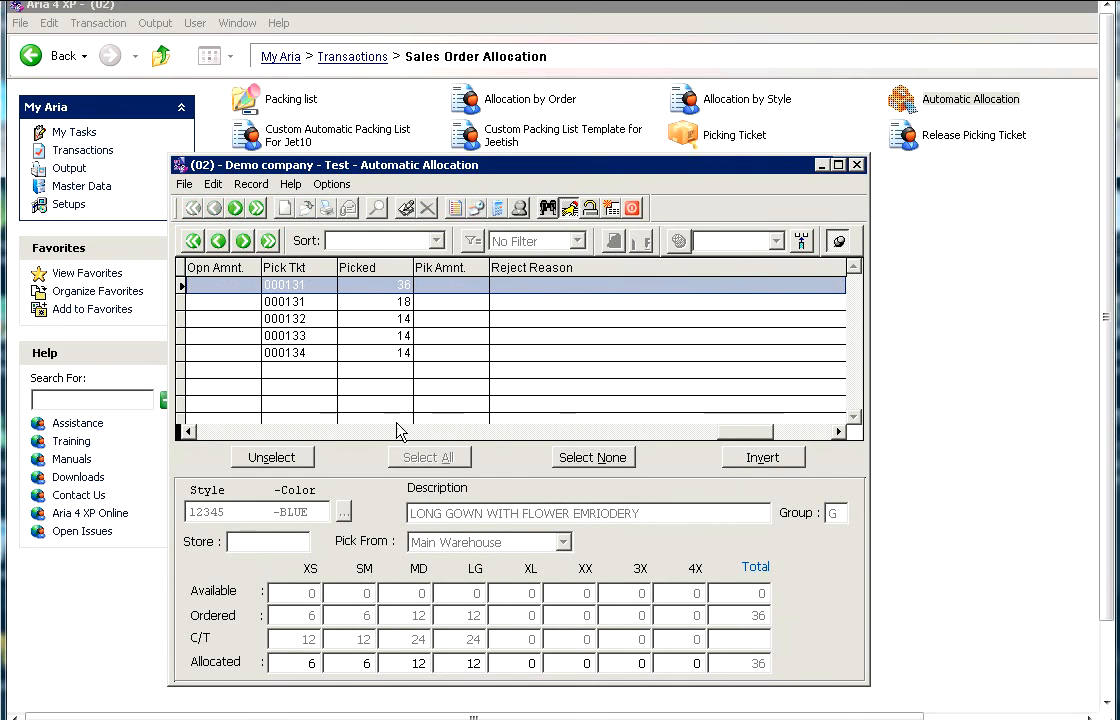